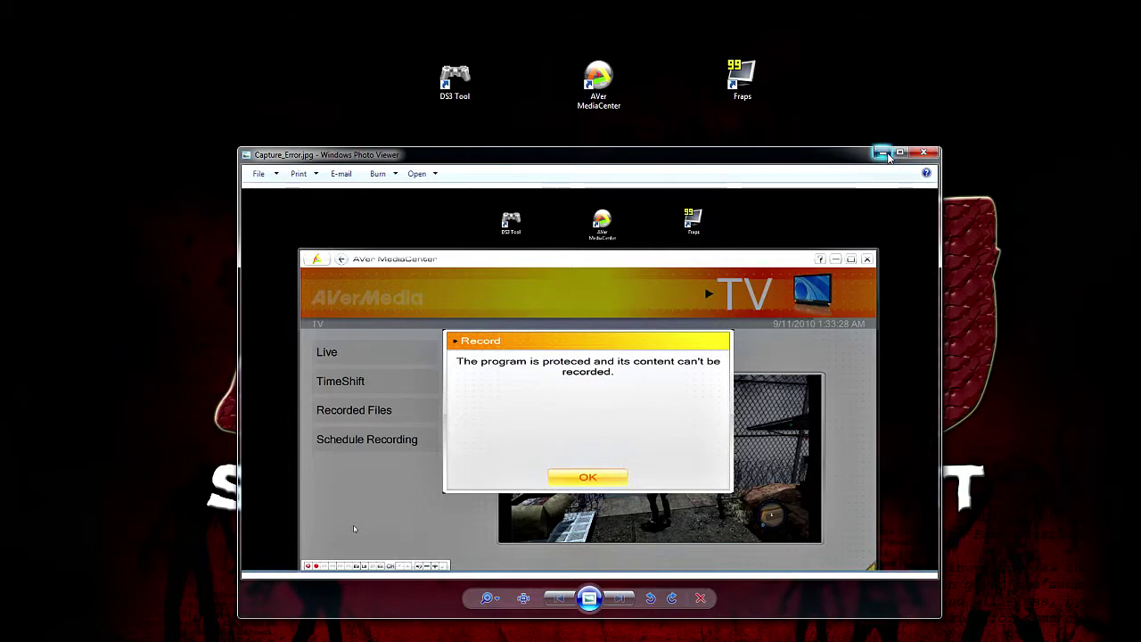
Step: Hide the capture error screenshot and view the $37 Fraps purchase page in Firefox
left_click(886, 154)
left_click(607, 629)
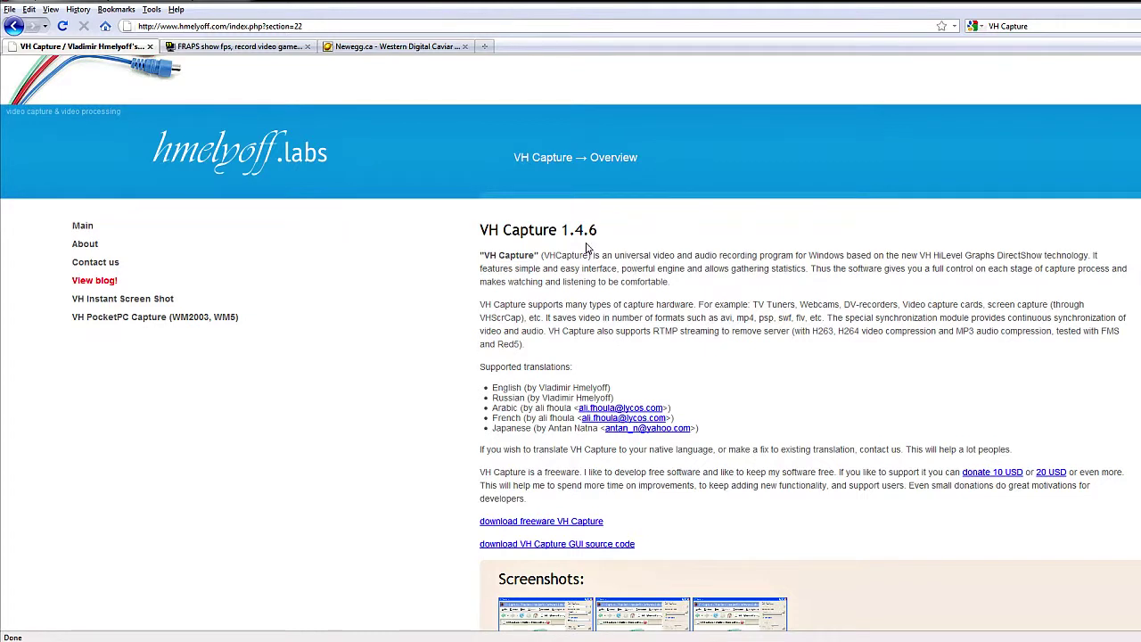
left_click(237, 47)
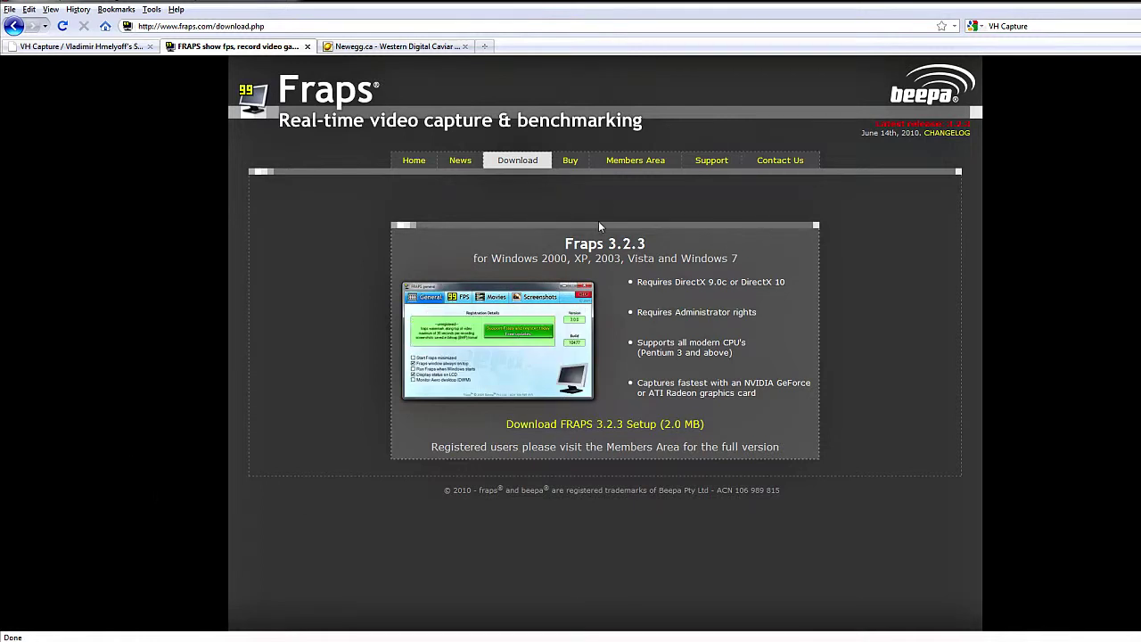
left_click(573, 162)
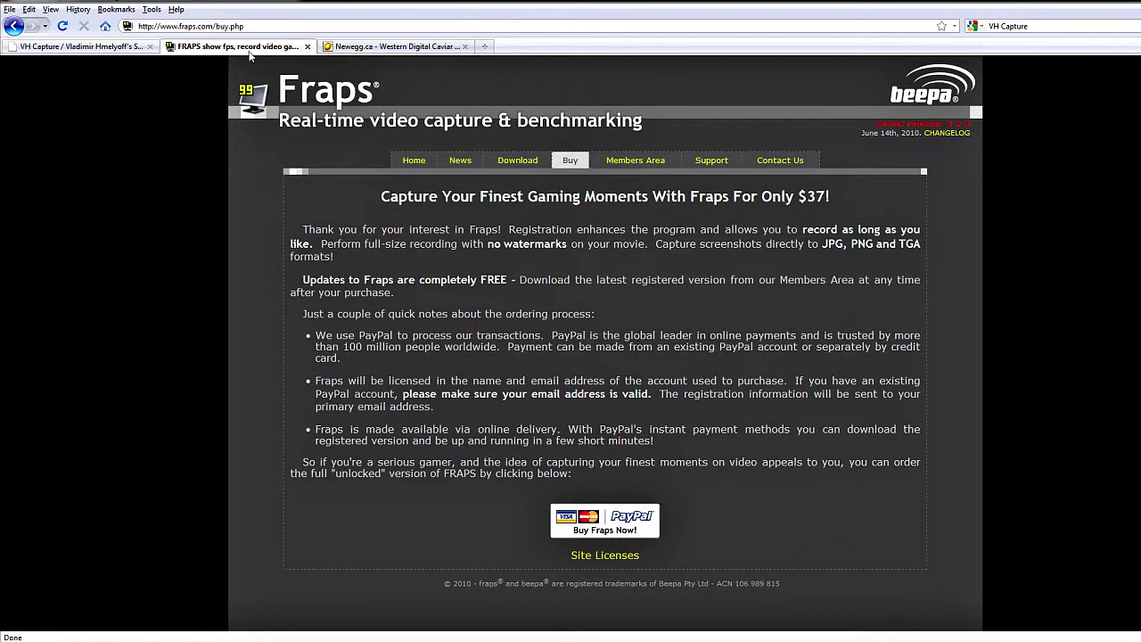
Step: Check the $99.99 1TB hard drive on Newegg, then return to the VH Capture page
left_click(376, 49)
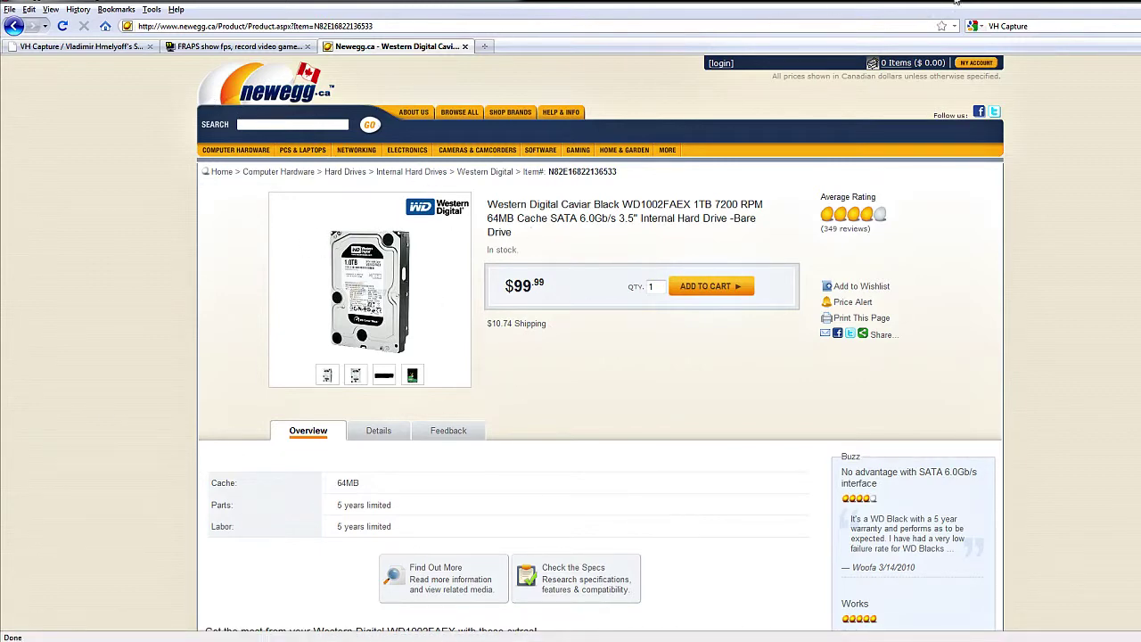
left_click(198, 49)
left_click(53, 49)
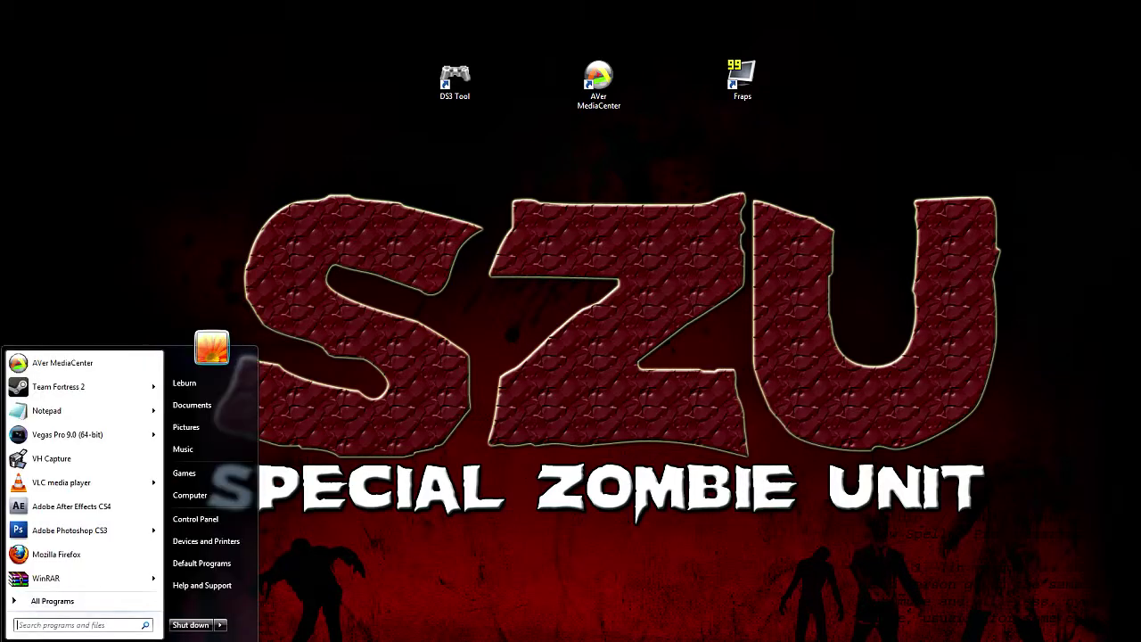
Step: Launch VH Capture from the Start menu, then start AVer MediaCenter from its desktop icon
left_click(54, 458)
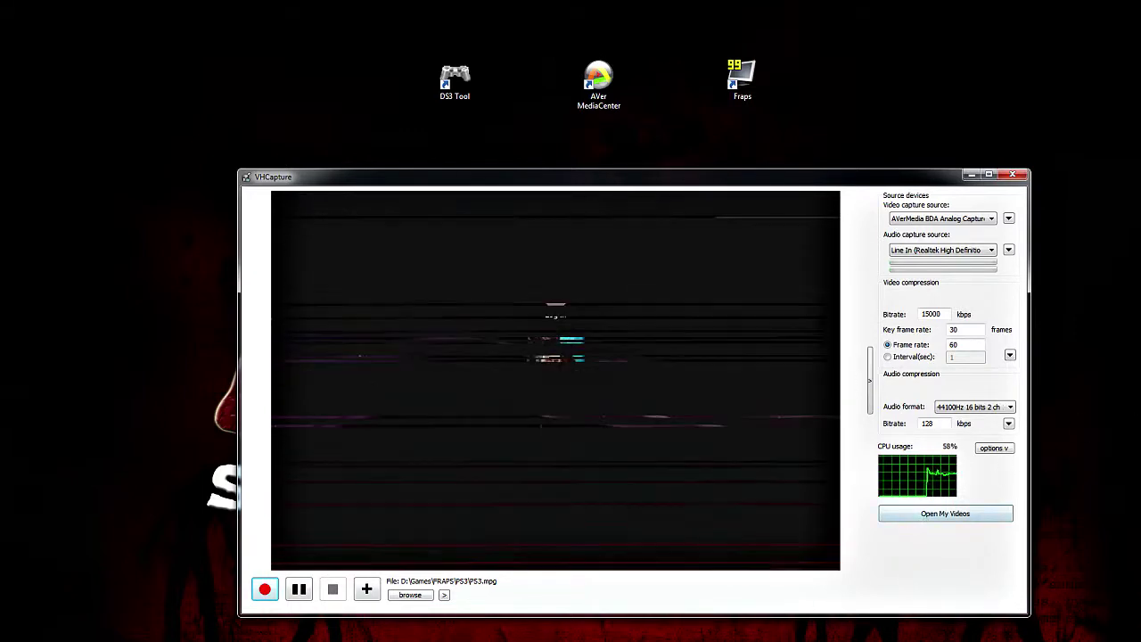
double_click(610, 92)
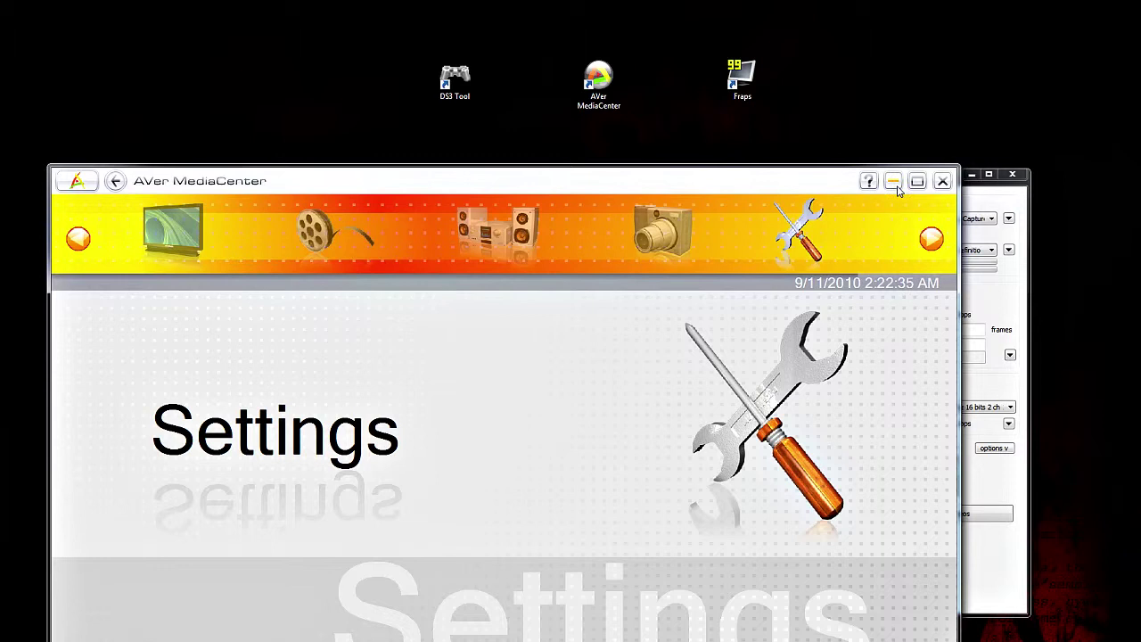
Step: Open AVer MediaCenter's TV page on HDMI, then minimize it to reveal the PS3 login preview
mouse_move(436, 238)
left_click(173, 233)
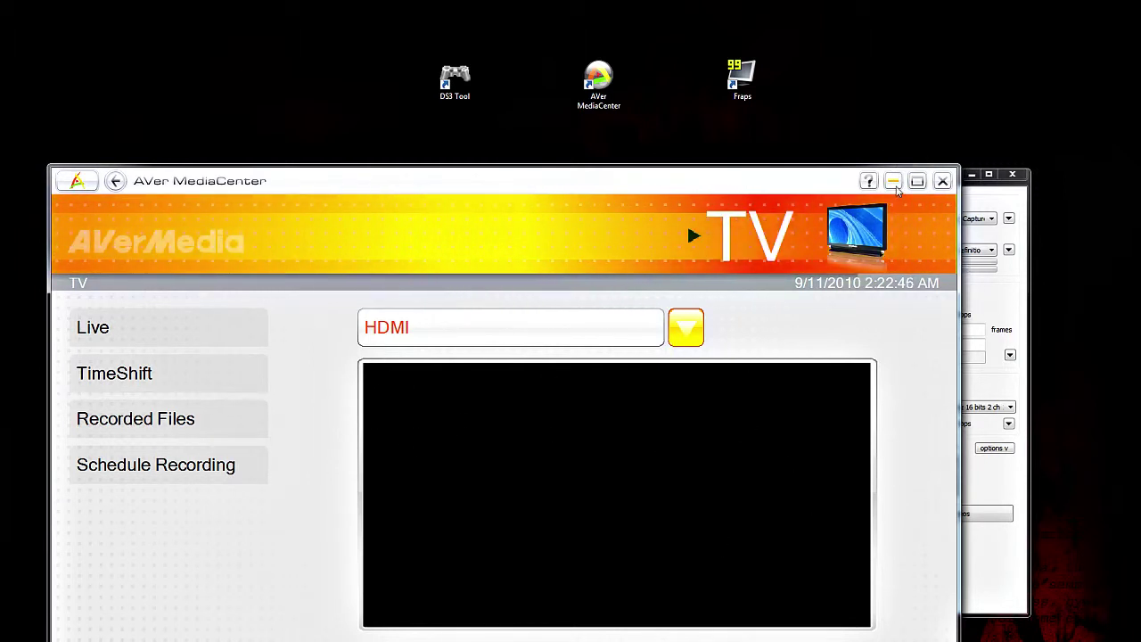
left_click(895, 182)
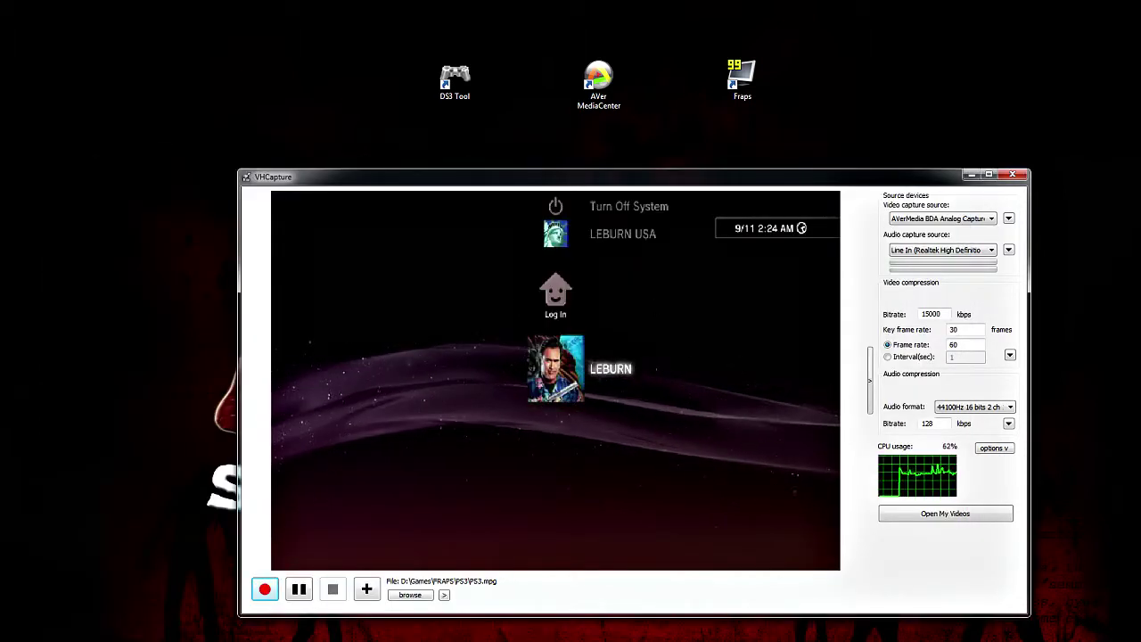
key("alt+Tab")
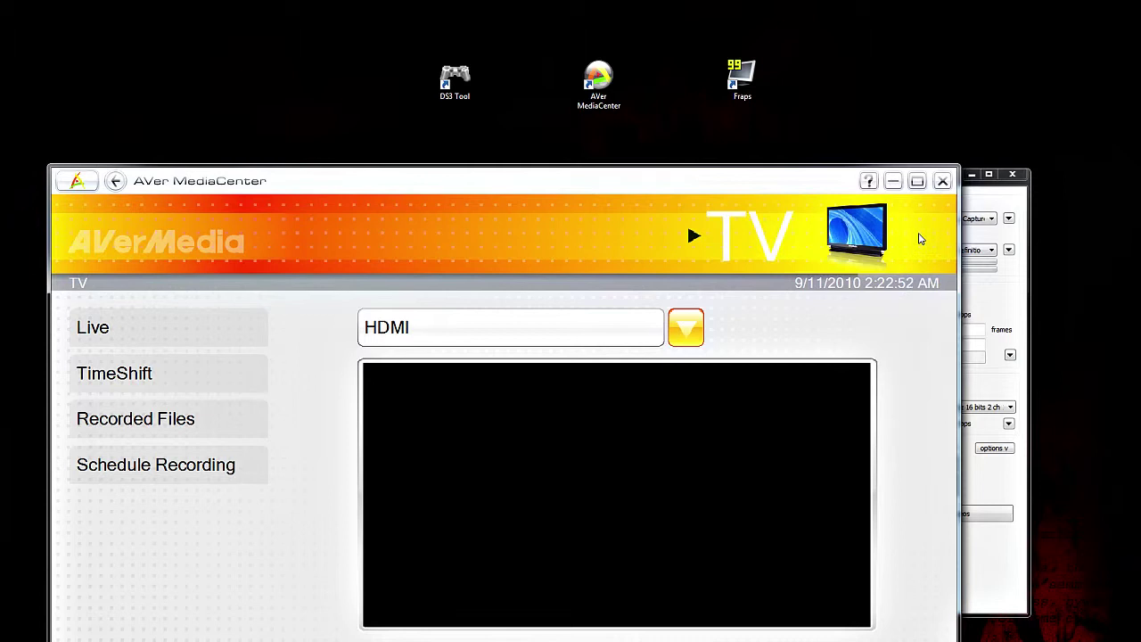
left_click(896, 183)
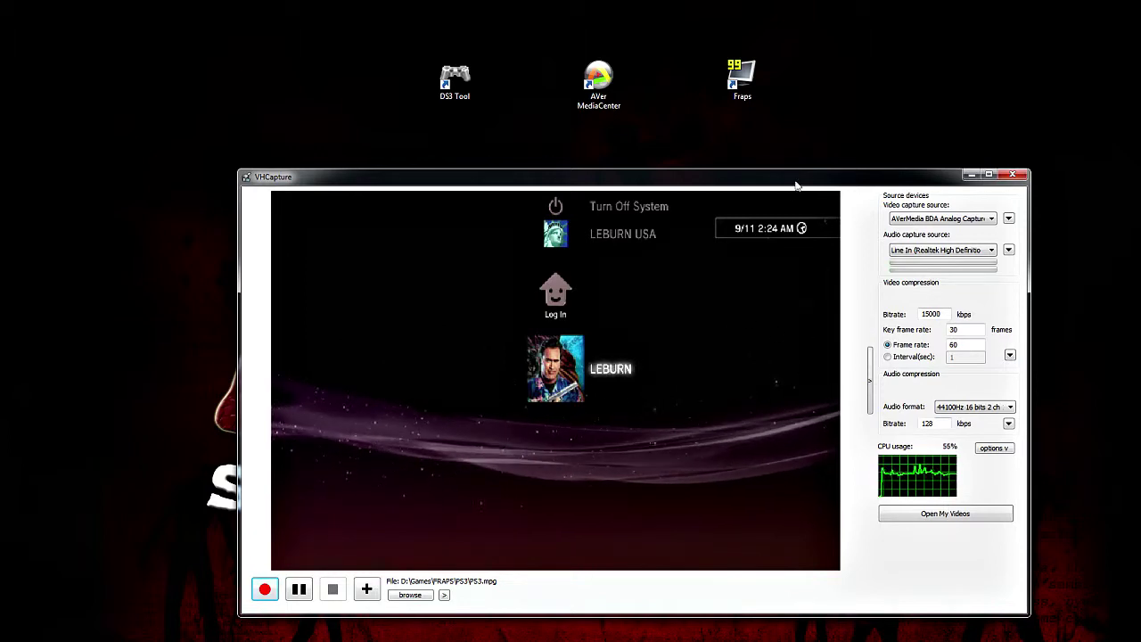
Step: Set VHCapture's Video Capture Format output size to 1280 x 720 and apply it
left_click_drag(793, 190, 700, 130)
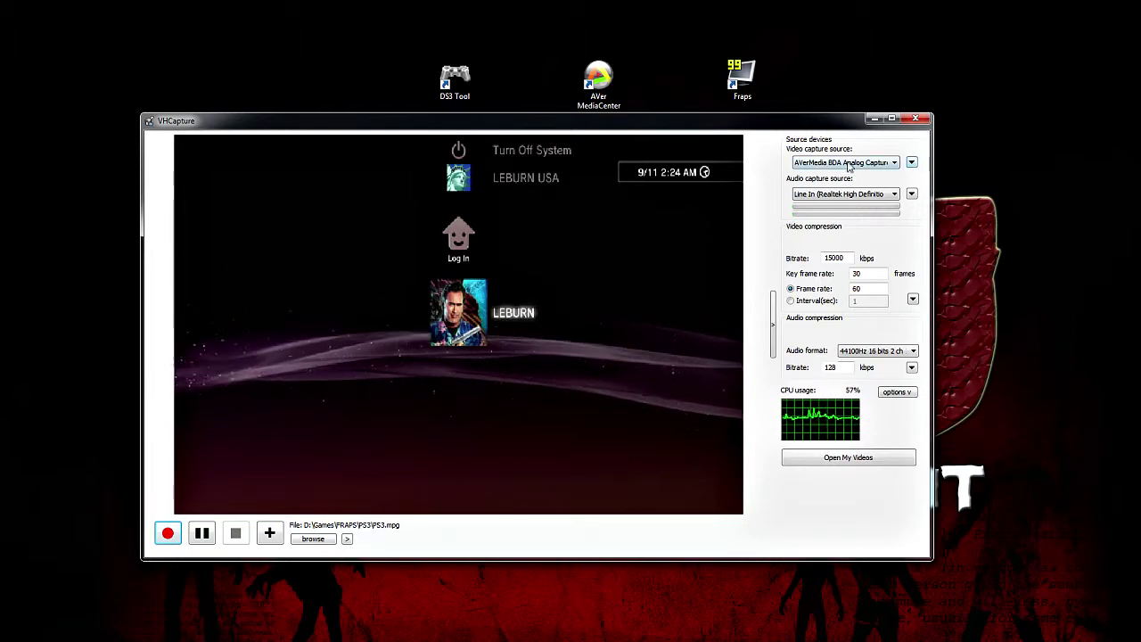
left_click(912, 163)
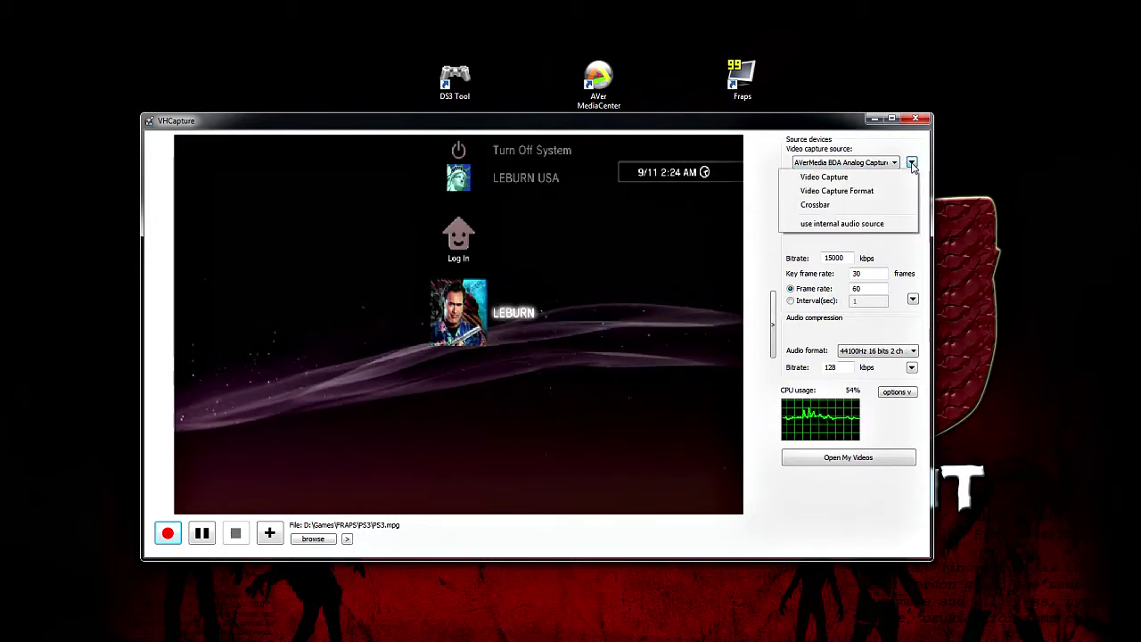
left_click(860, 193)
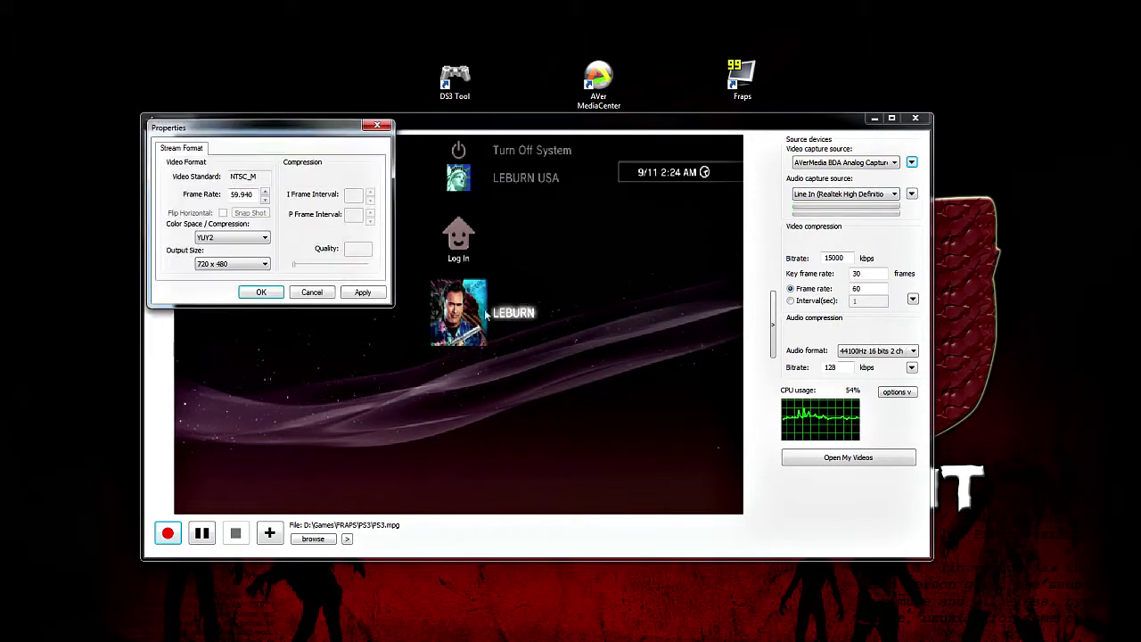
left_click(222, 266)
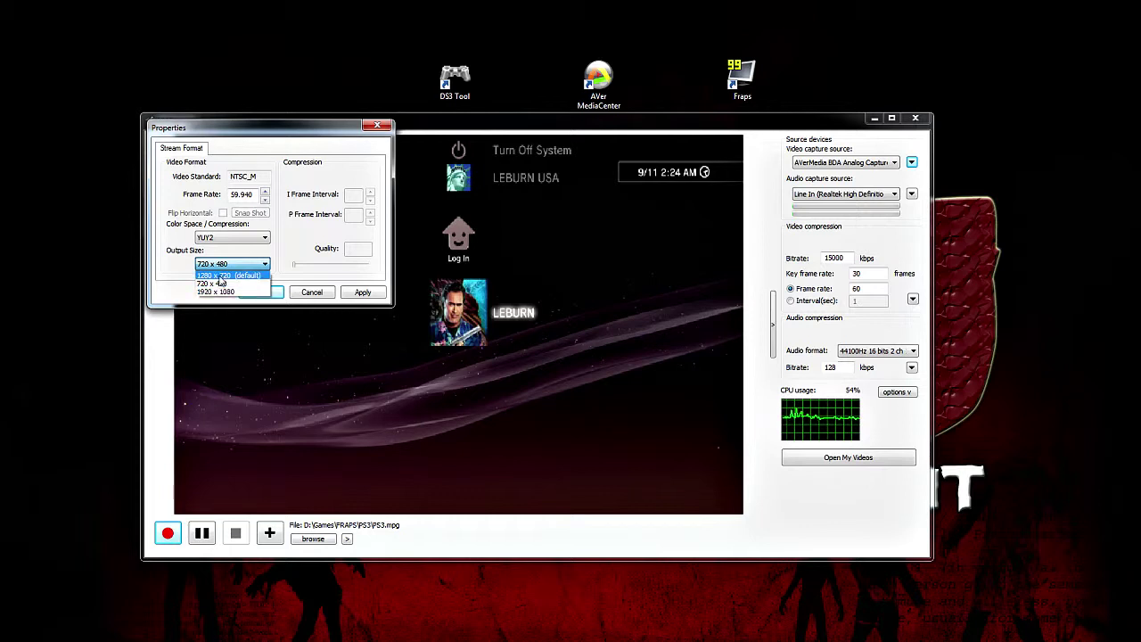
left_click(235, 275)
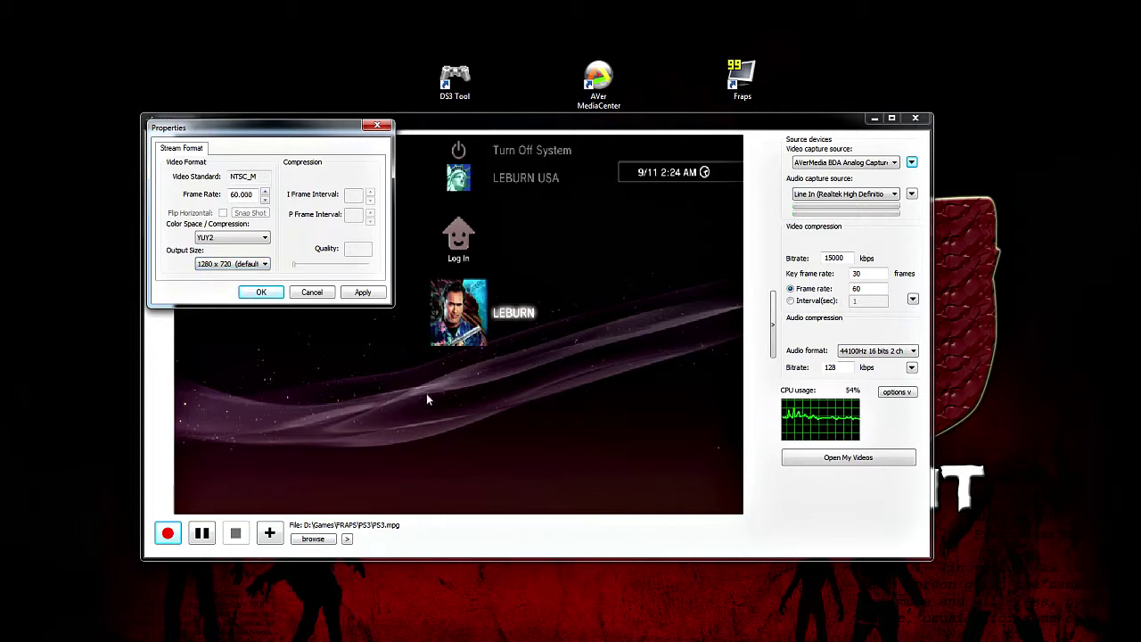
left_click(261, 292)
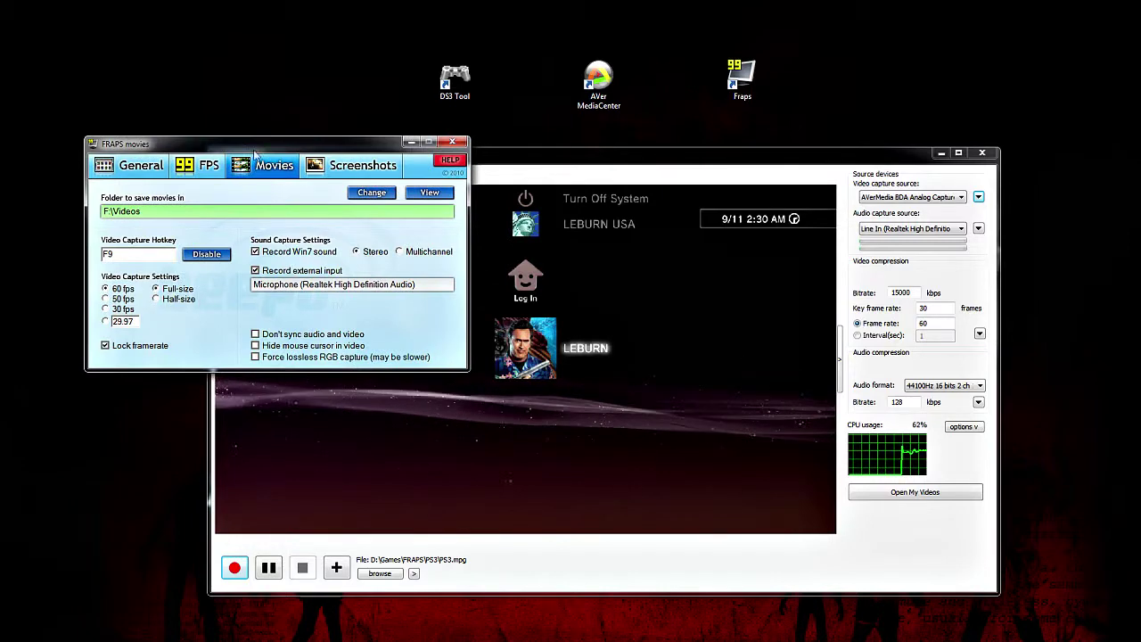
Step: Centre the Fraps Movies settings window and set movie capture to 30 fps
left_click_drag(253, 140, 486, 222)
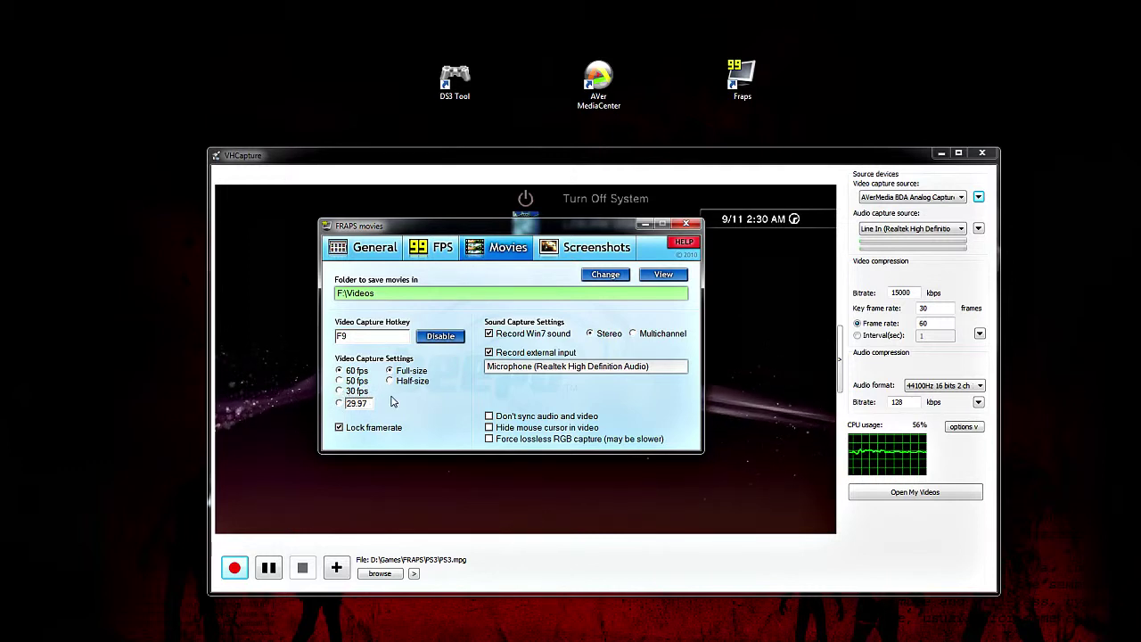
left_click(340, 392)
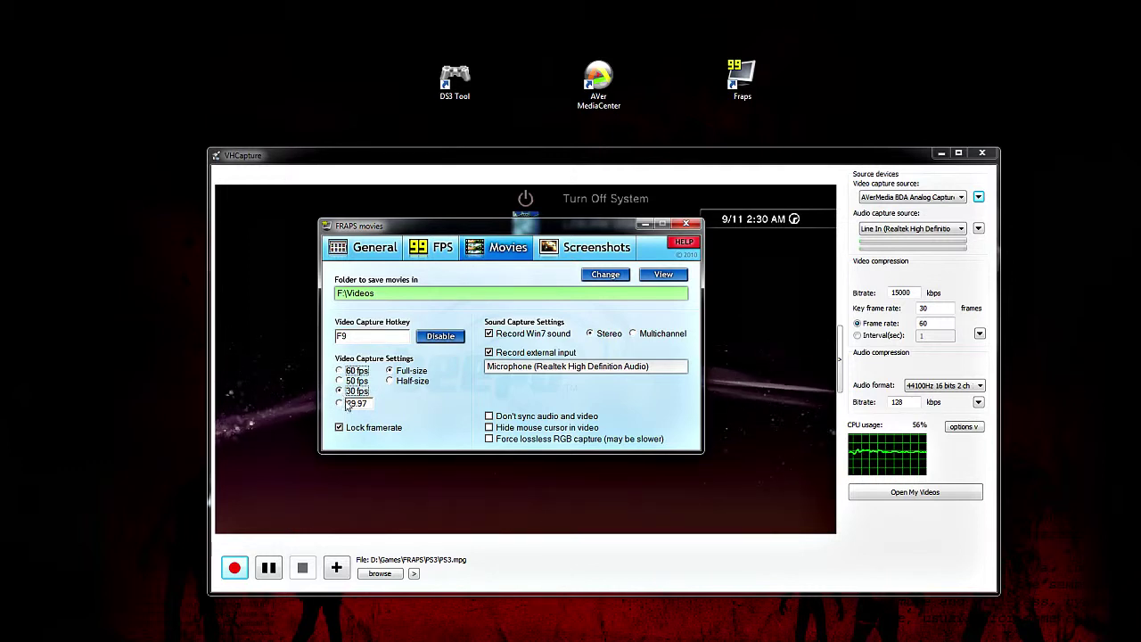
Step: Switch Fraps movie capture back to 60 fps
left_click(348, 373)
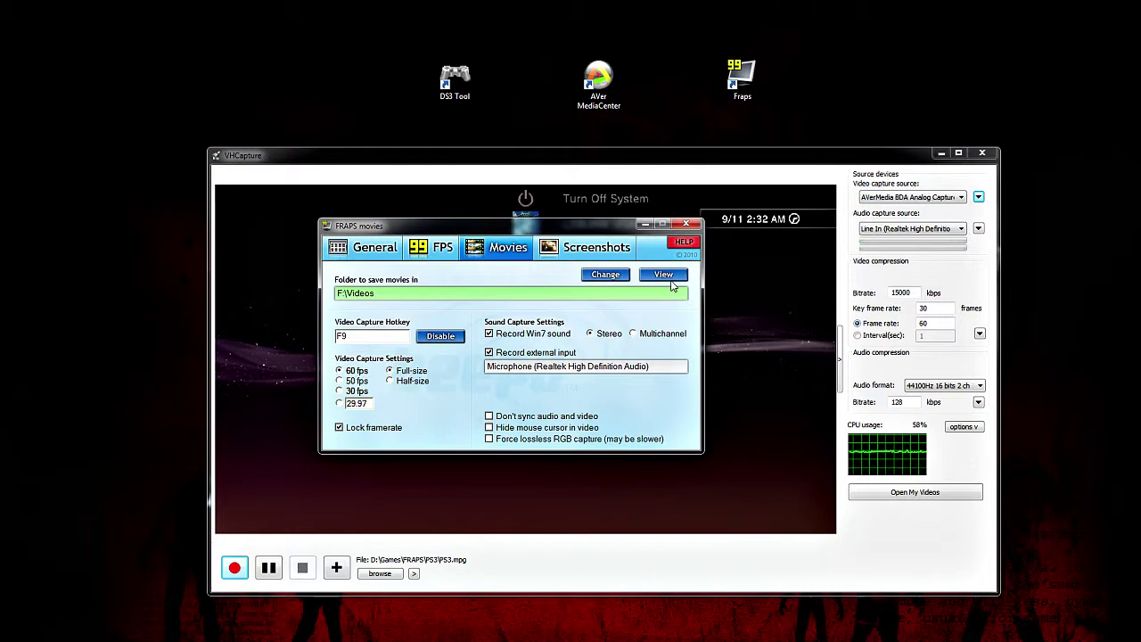
Step: Minimize Fraps and move the VHCapture window up-left to show the PS3 preview
left_click(646, 223)
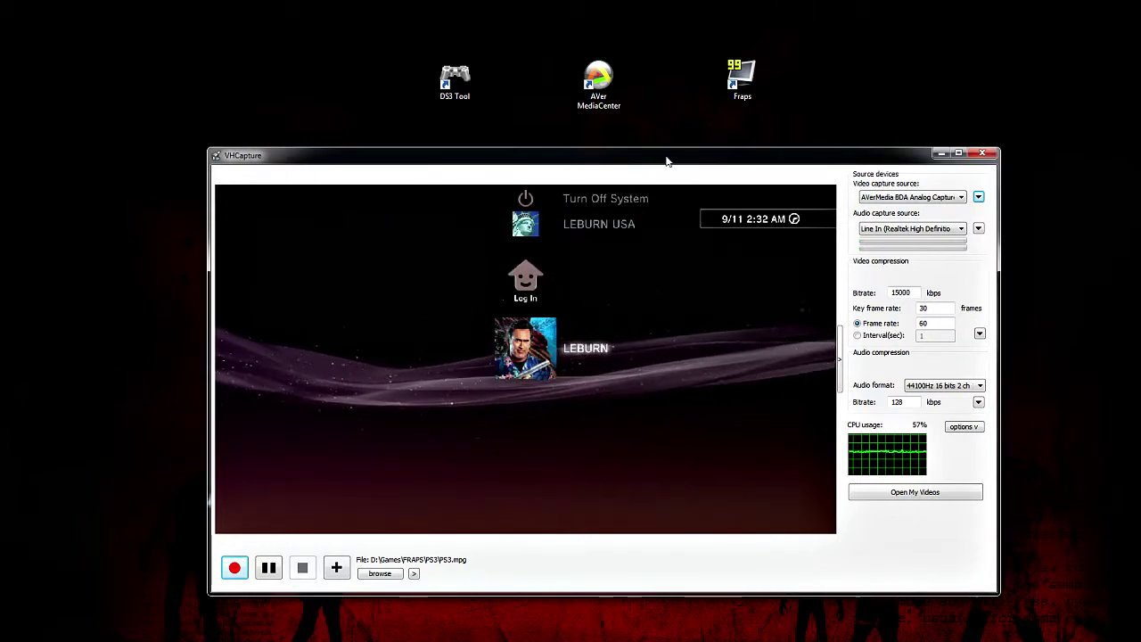
left_click_drag(660, 163, 600, 141)
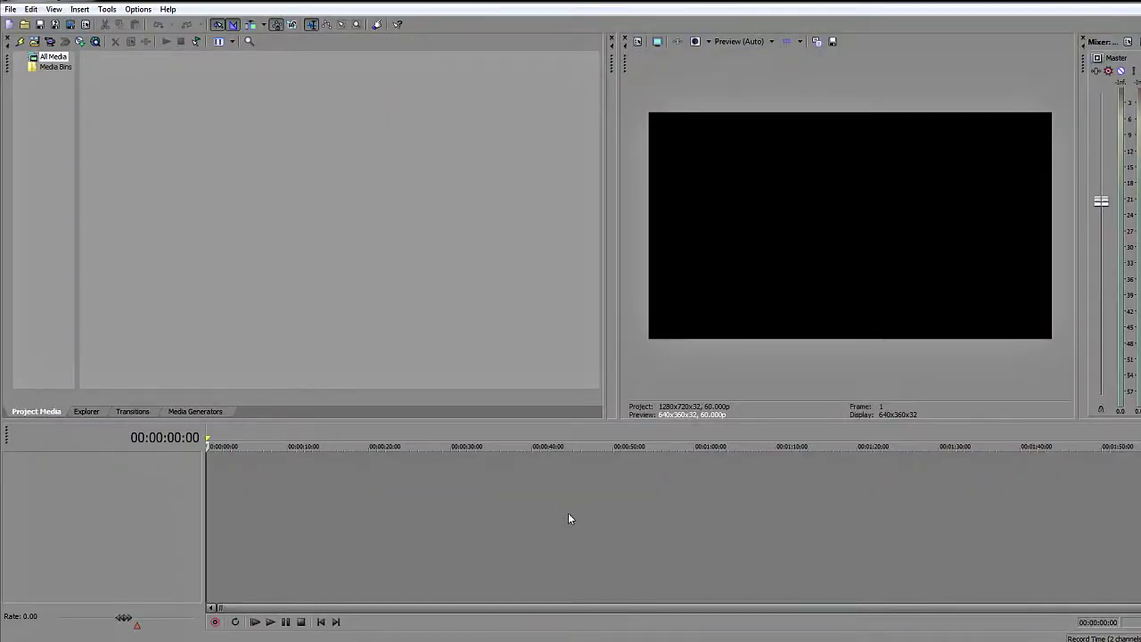
Step: Select all six AVI clips in F:\Videos\Uncharted 2 and move Explorer aside to uncover Vegas
key("alt+Tab")
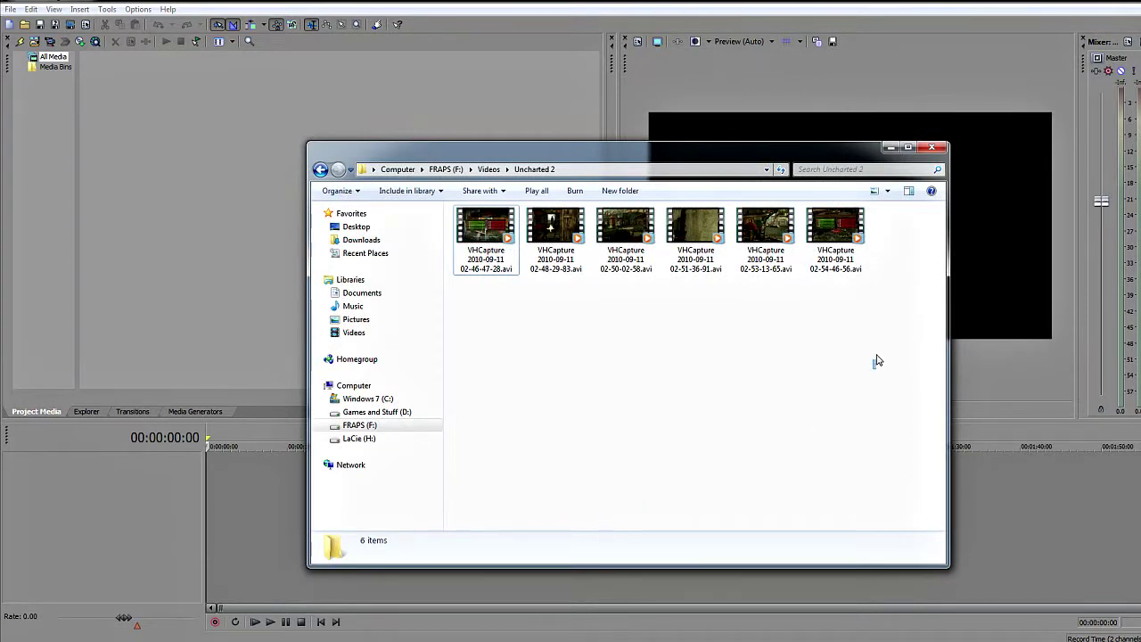
left_click_drag(876, 361, 477, 217)
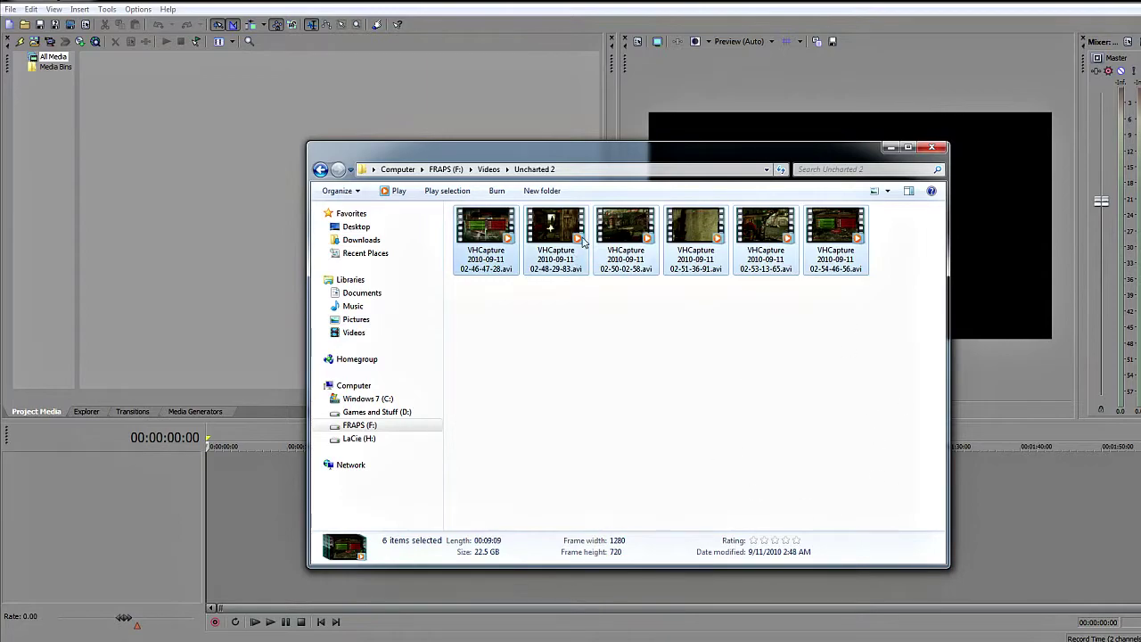
left_click_drag(596, 158, 802, 112)
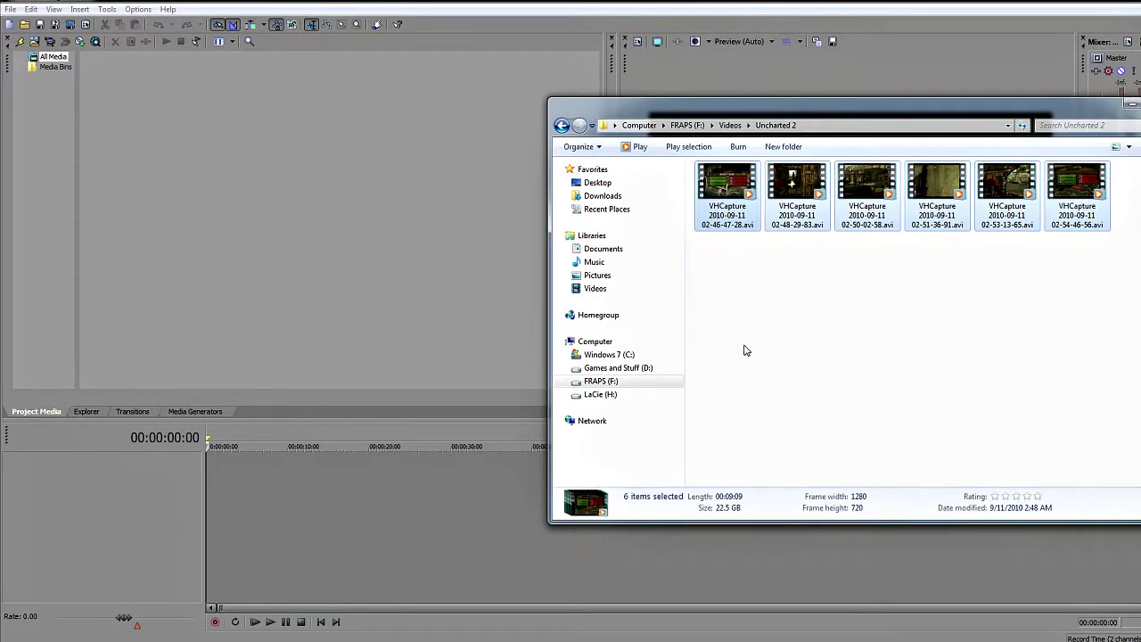
Step: Check the details of each of the six VHCapture clips, then clear the selection
left_click(731, 190)
left_click(869, 324)
left_click(742, 190)
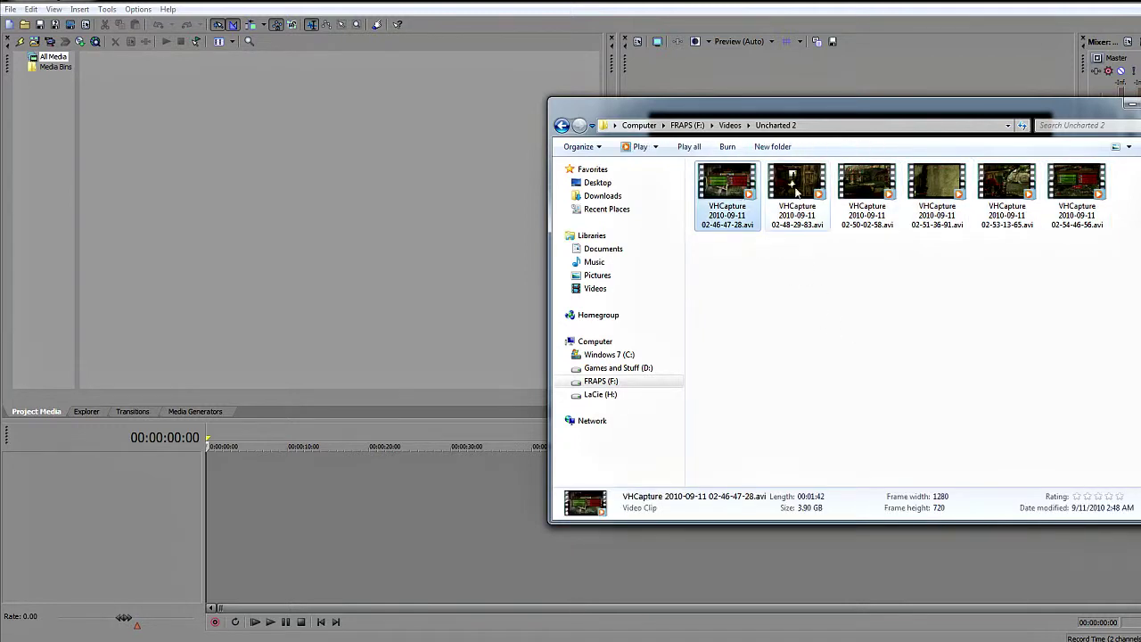
left_click(797, 189)
left_click(843, 192)
left_click(950, 185)
left_click(1017, 185)
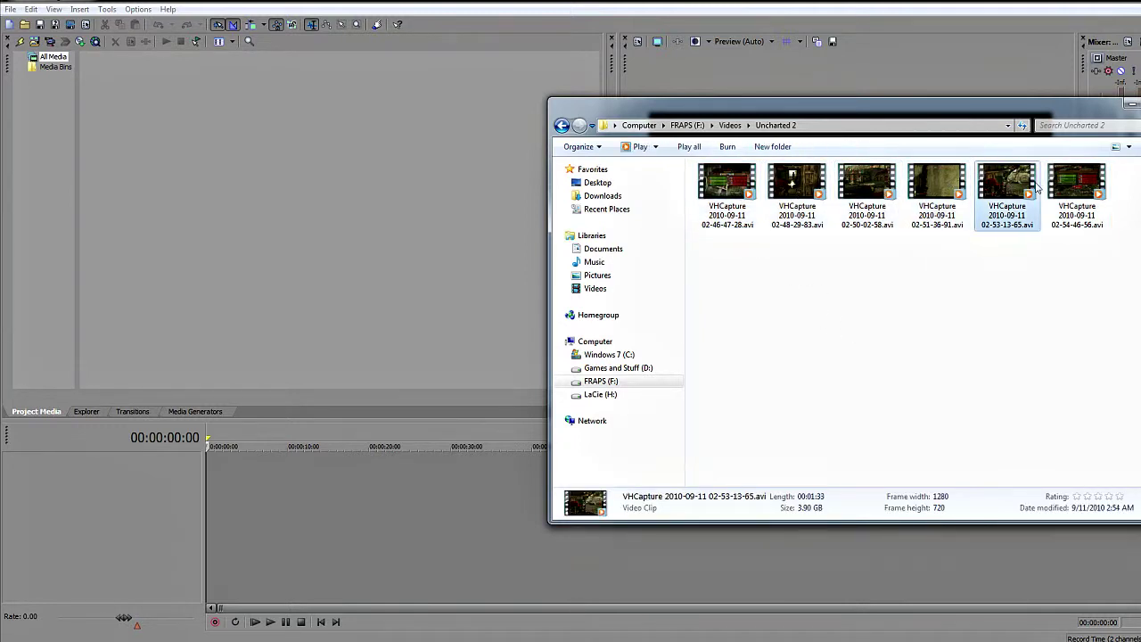
left_click(1089, 192)
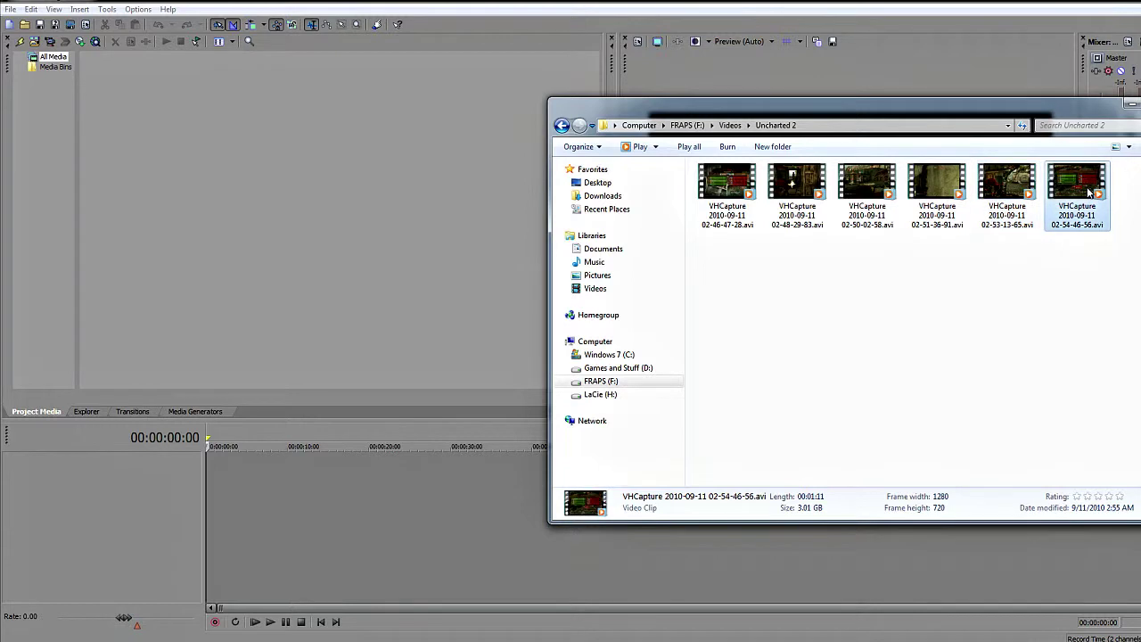
left_click(1093, 286)
Step: Select all six clips and drag them onto the Vegas timeline with their audio
left_click_drag(1097, 269, 719, 174)
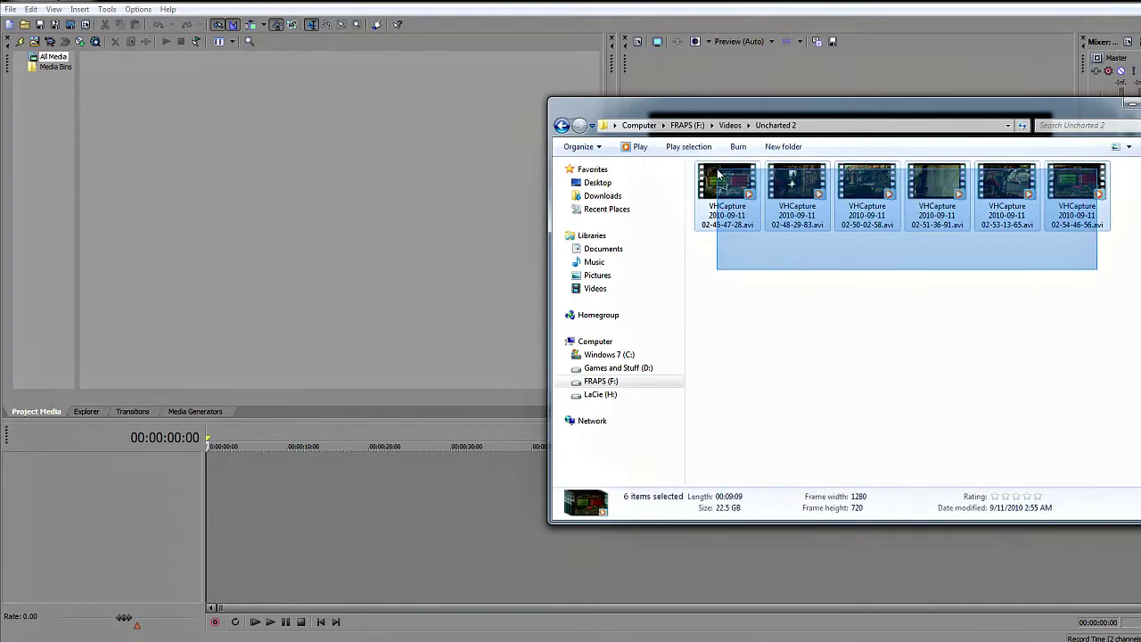
left_click_drag(719, 259, 1097, 174)
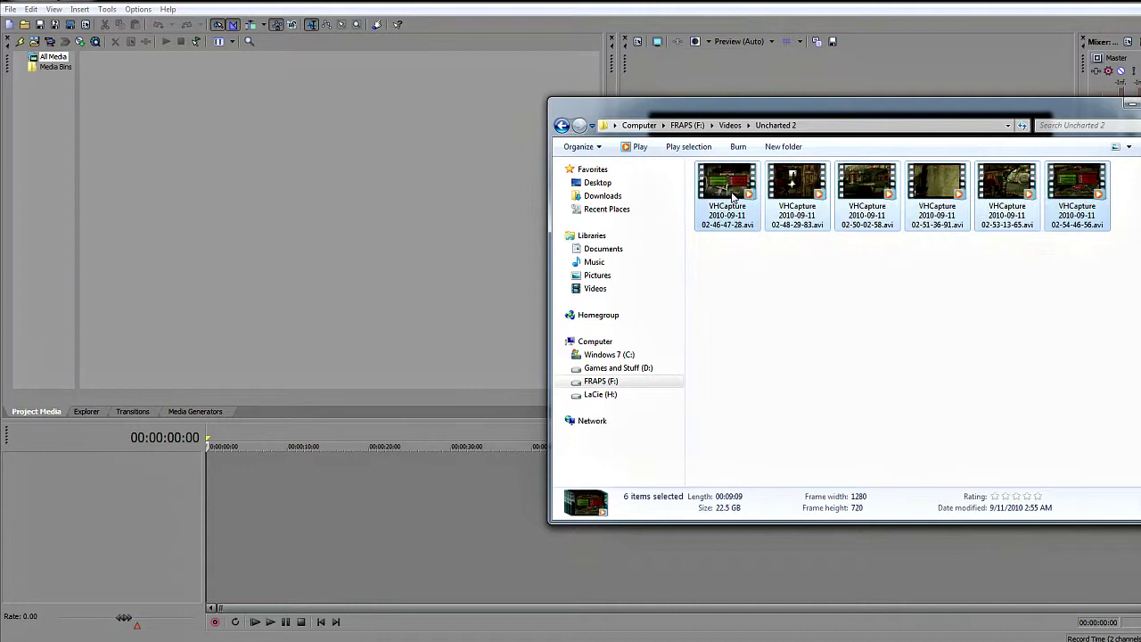
left_click_drag(733, 197, 206, 478)
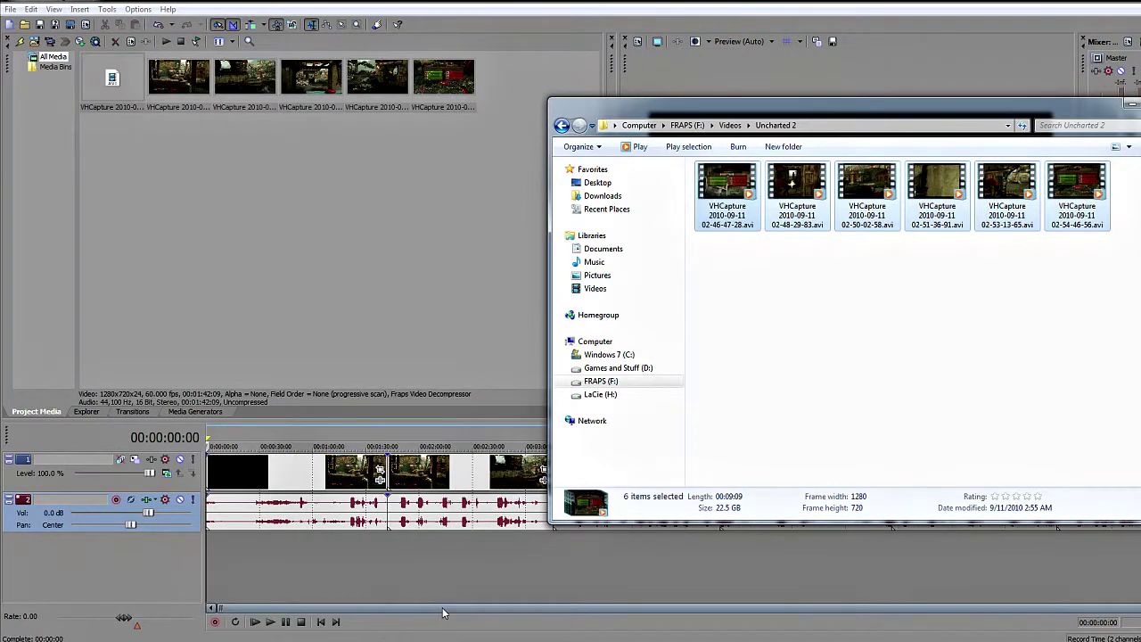
left_click(444, 613)
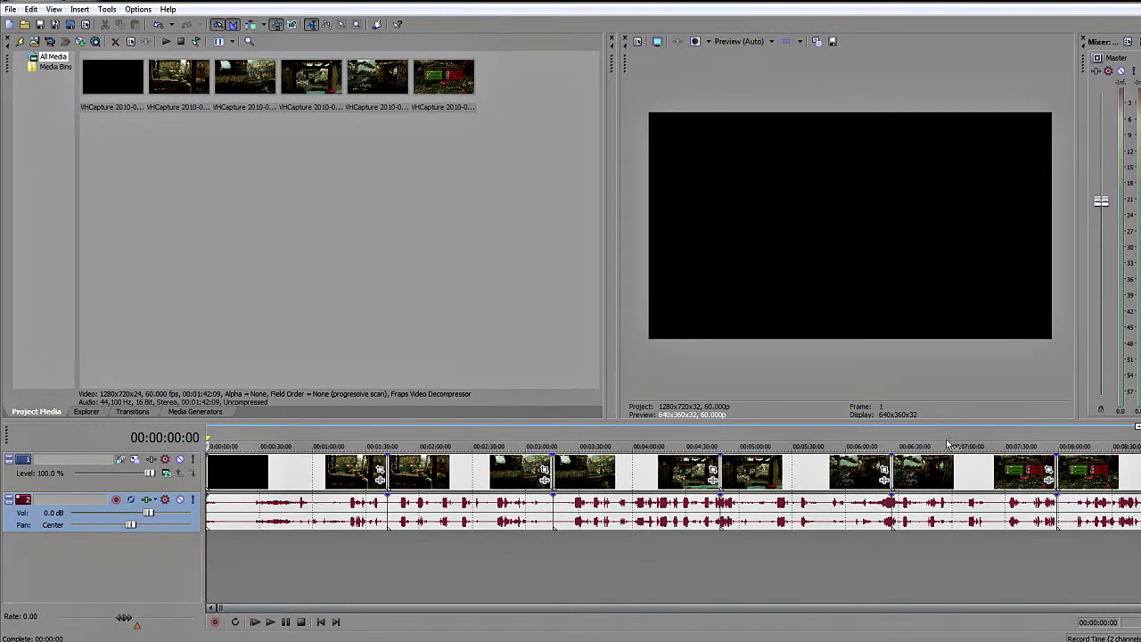
left_click(343, 551)
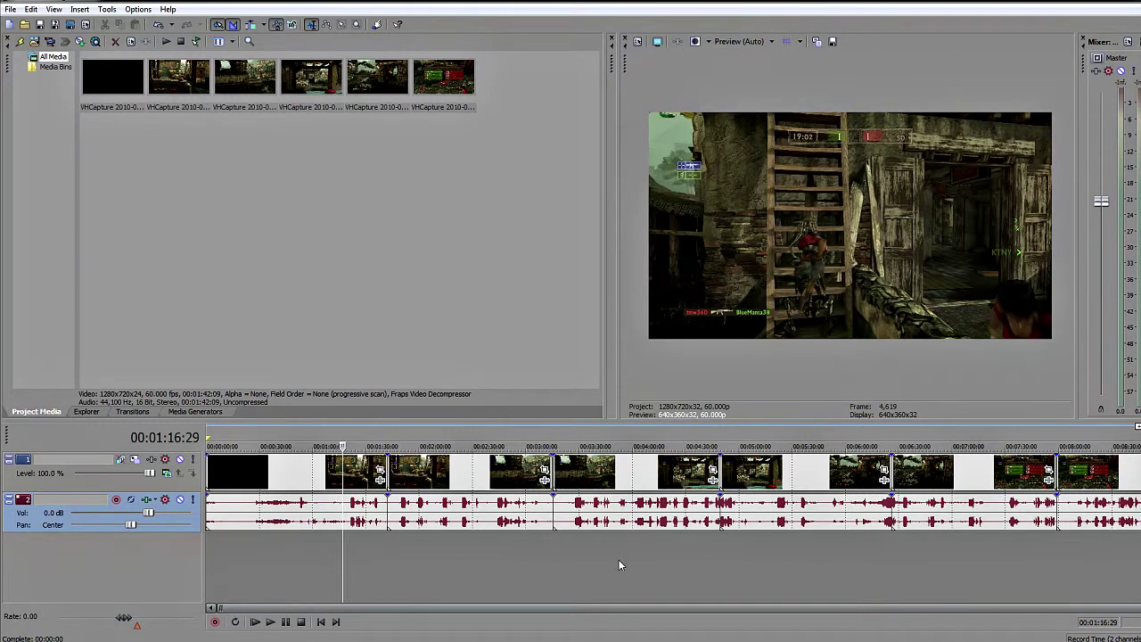
left_click(835, 556)
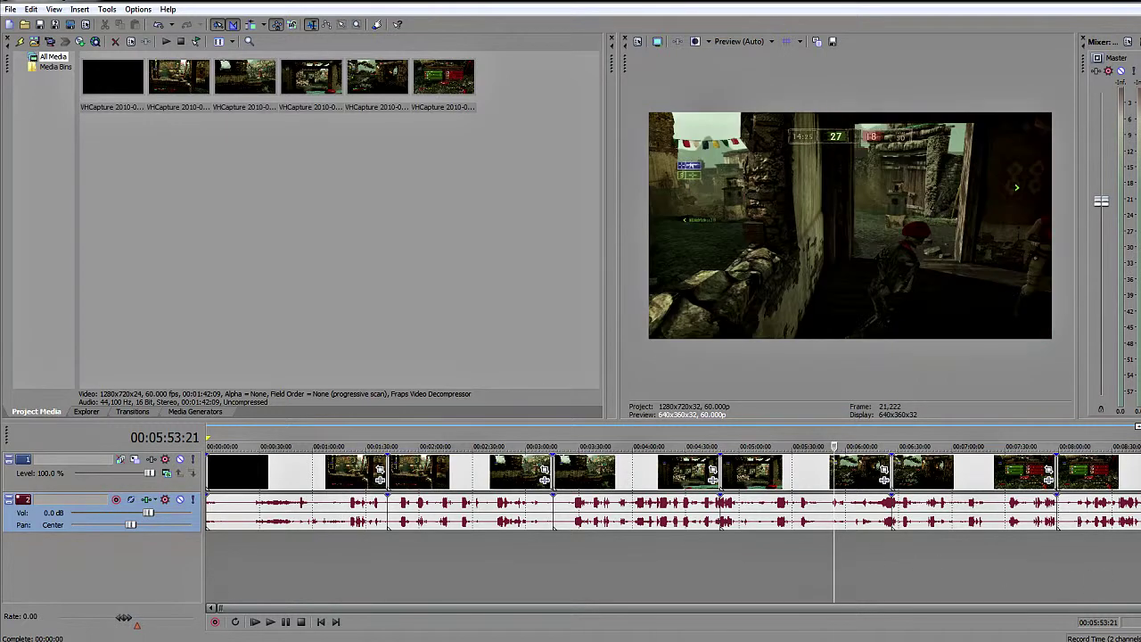
left_click(983, 567)
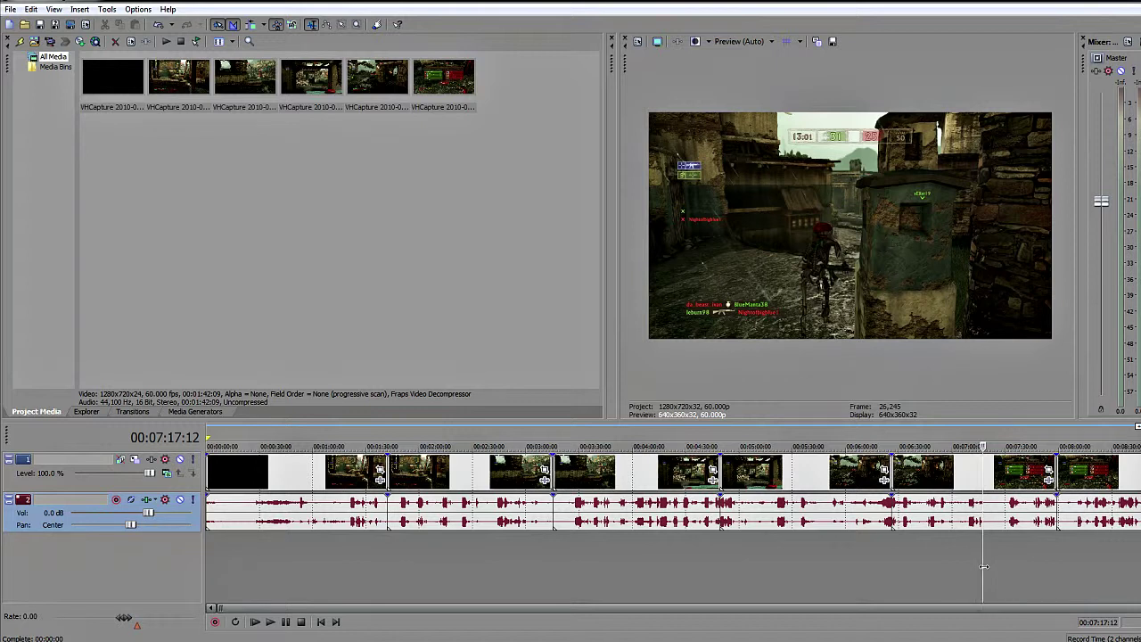
left_click(679, 576)
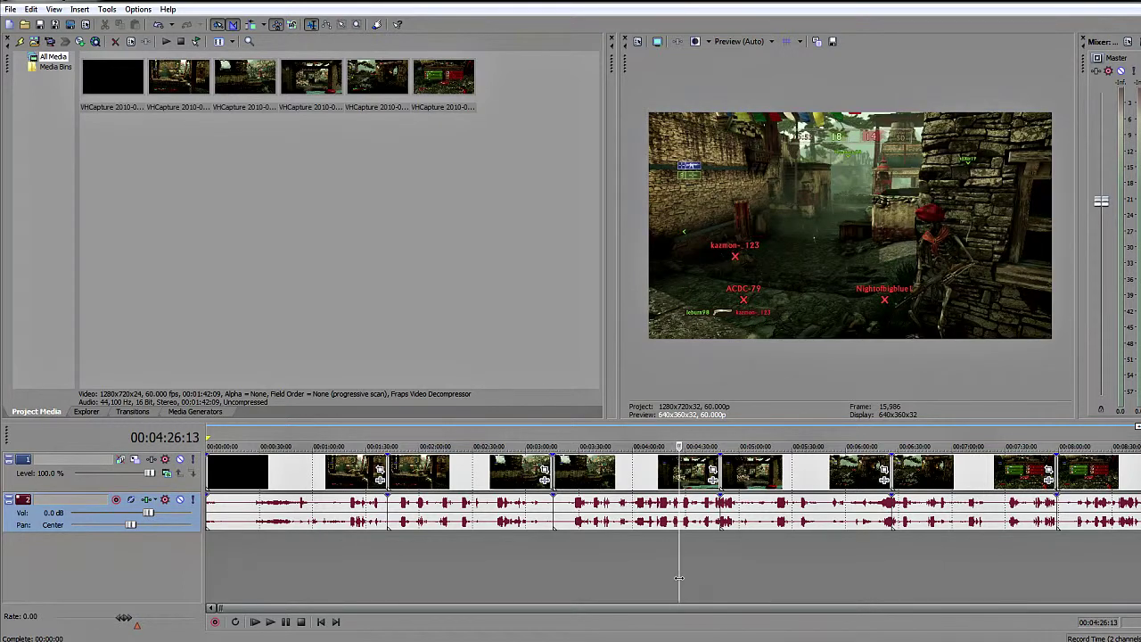
left_click(807, 581)
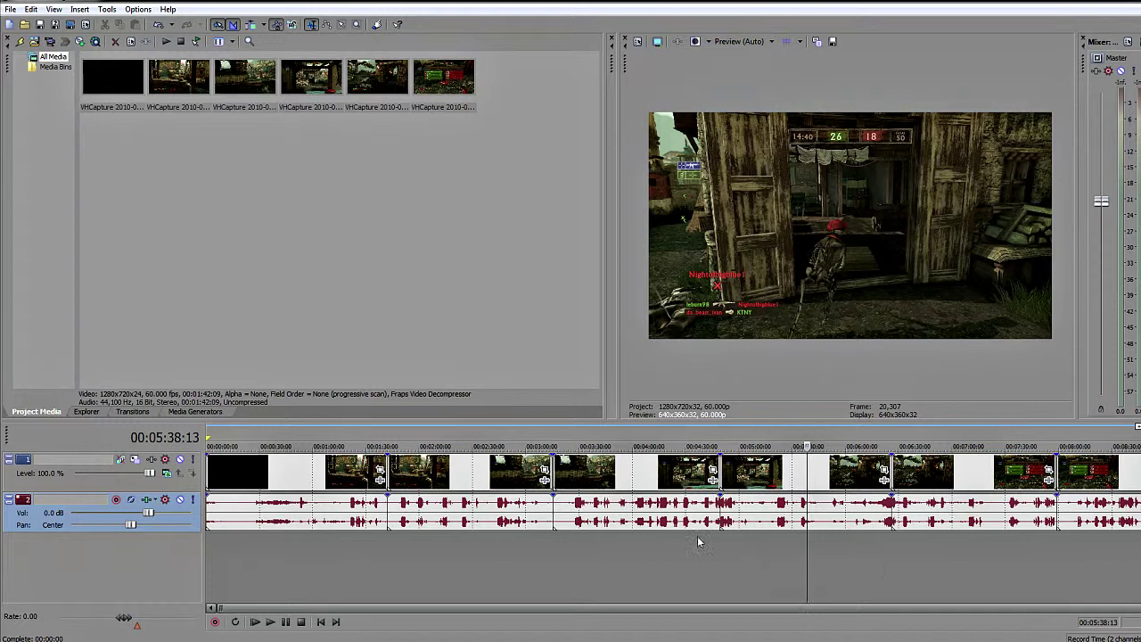
left_click(609, 558)
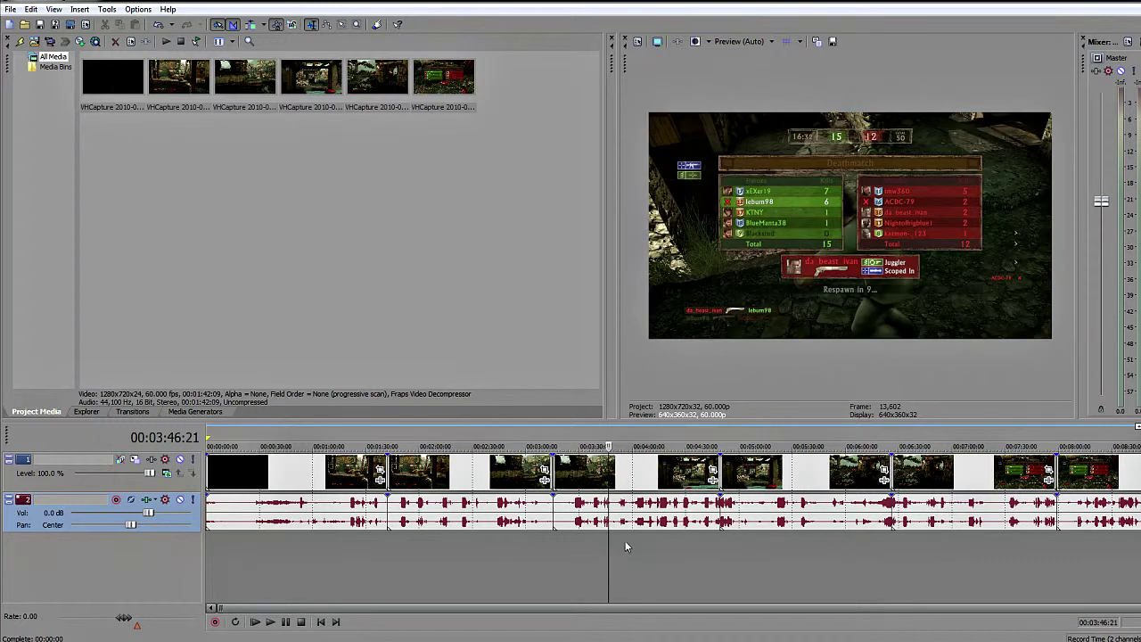
left_click(619, 542)
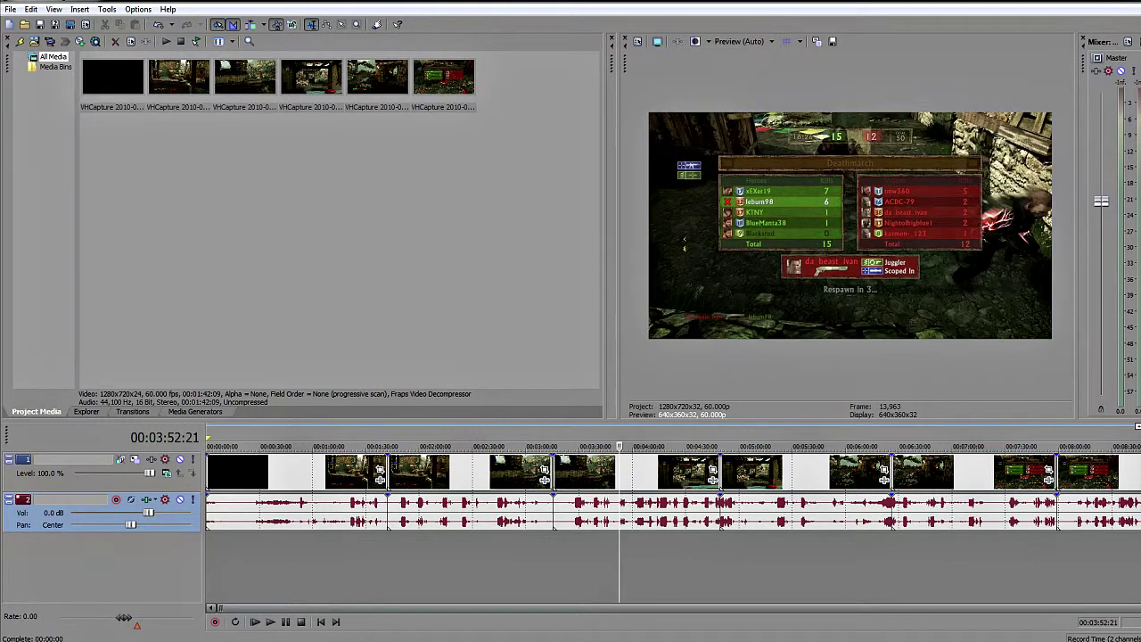
left_click(272, 623)
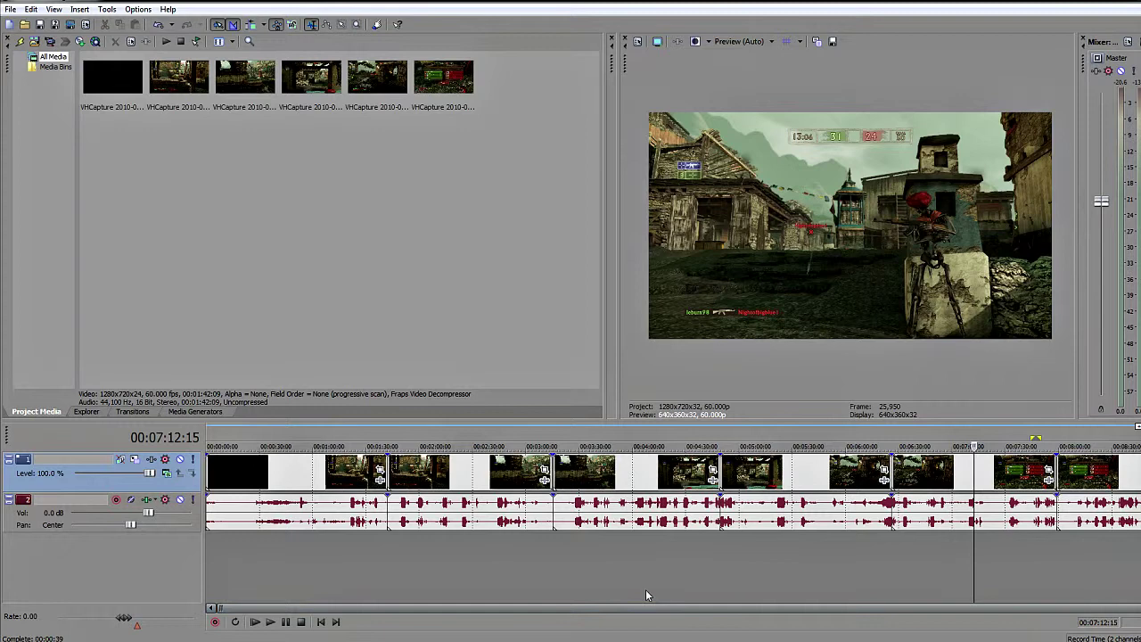
left_click(575, 569)
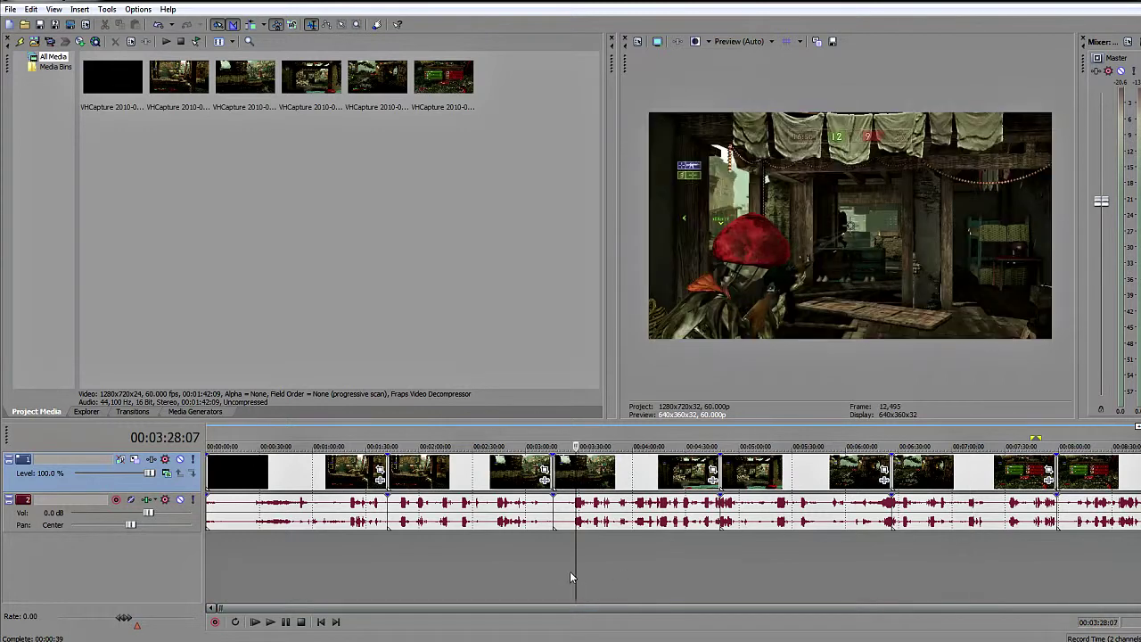
left_click(394, 560)
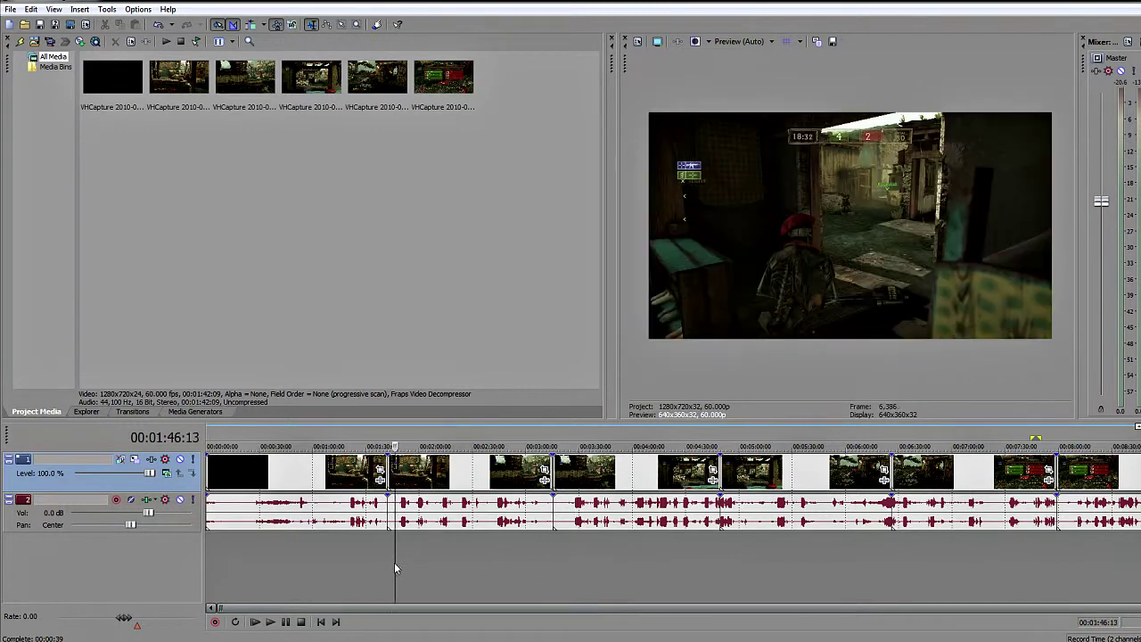
left_click(553, 550)
Step: Zoom into the gaps between clips around 00:03:15:05 and 00:07:58:16 to check sync
scroll(570, 568, "up", 8)
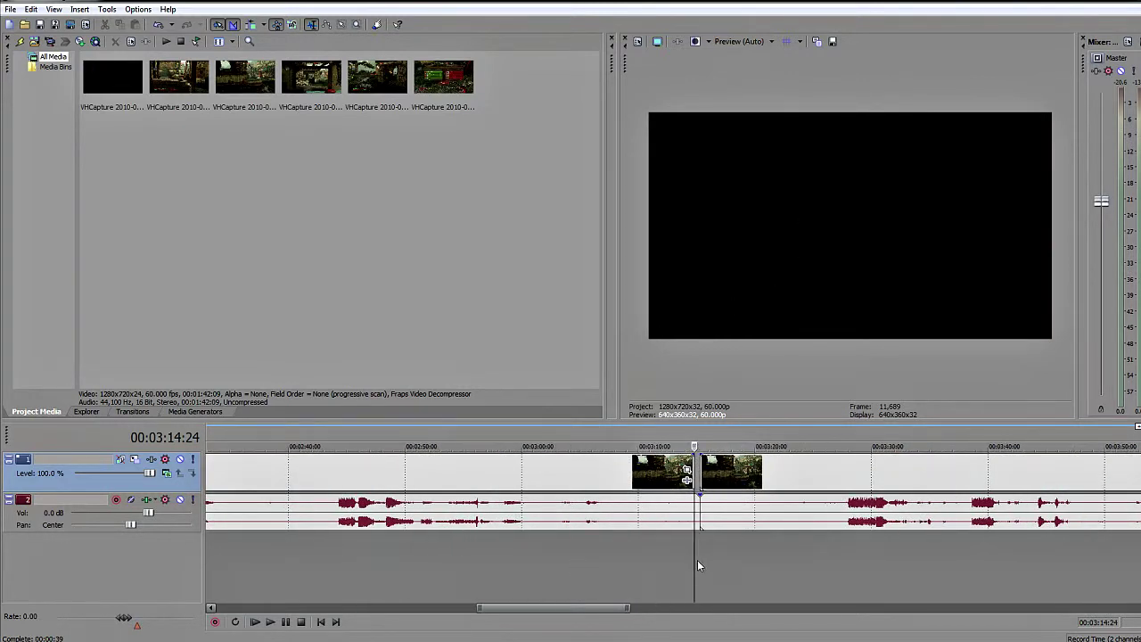
scroll(724, 563, "up", 6)
left_click(727, 571)
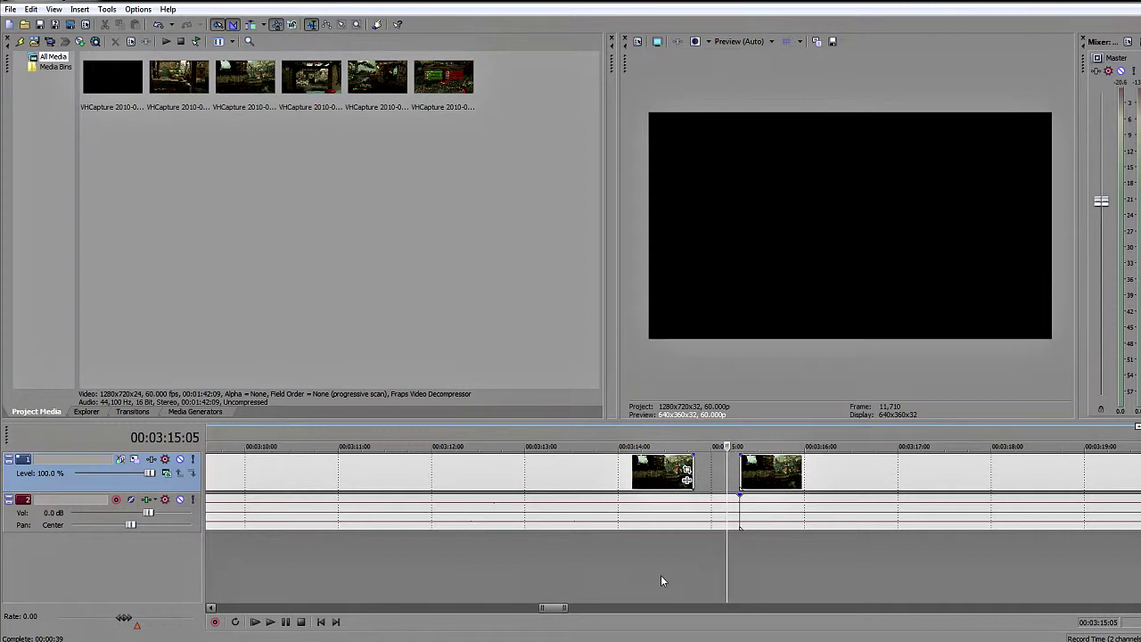
scroll(663, 574, "down", 15)
left_click_drag(582, 615, 718, 616)
left_click(923, 555)
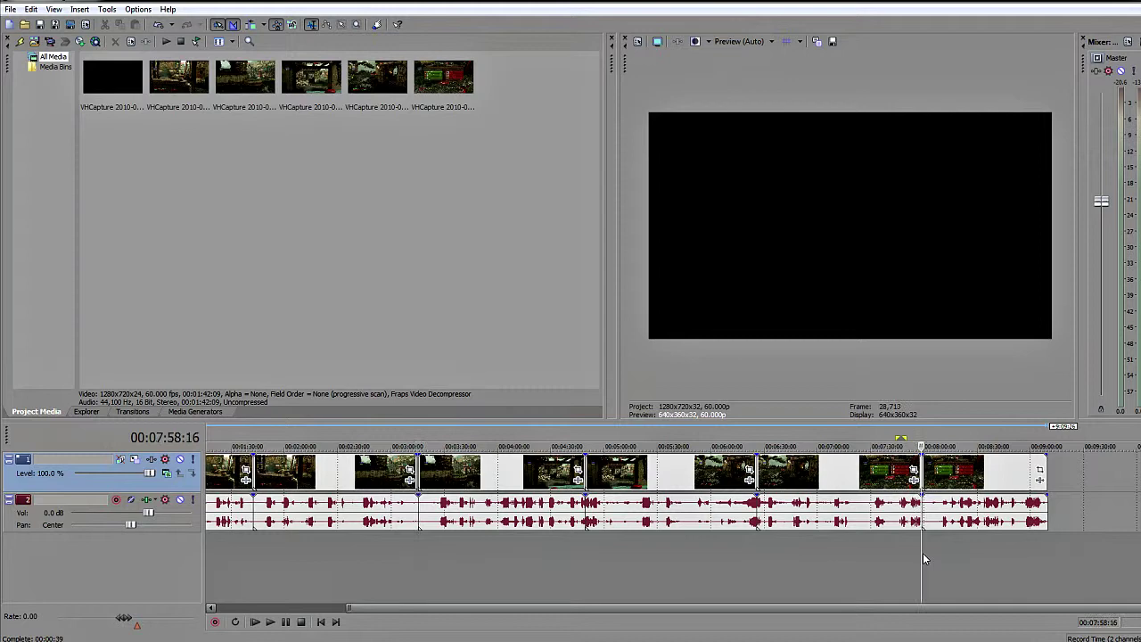
scroll(918, 556, "up", 15)
scroll(713, 562, "down", 15)
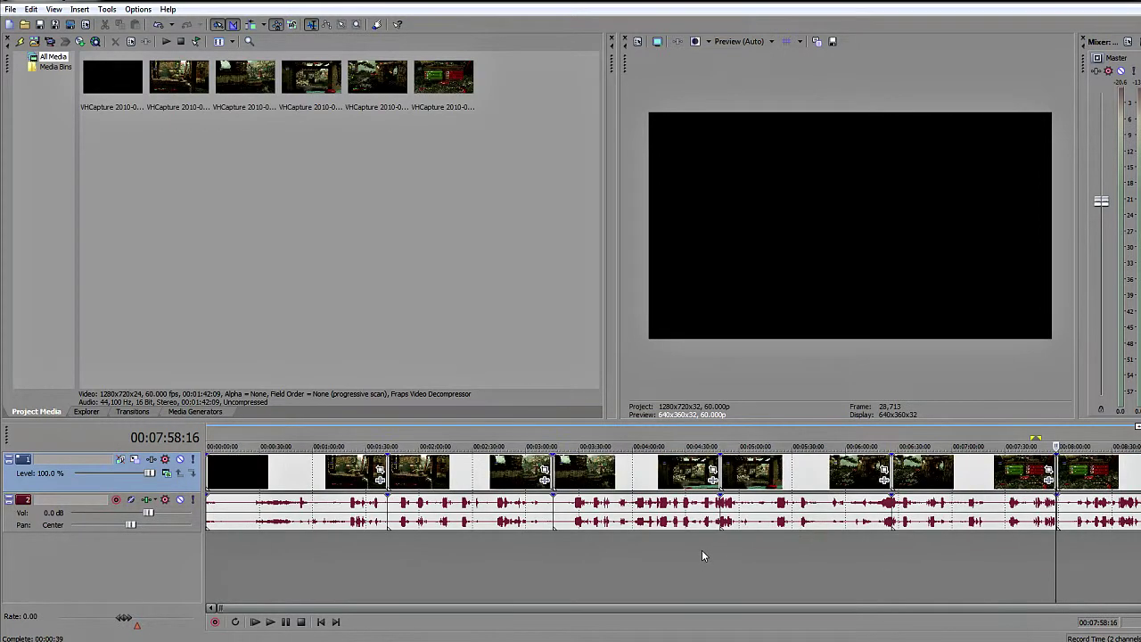
left_click_drag(474, 611, 399, 615)
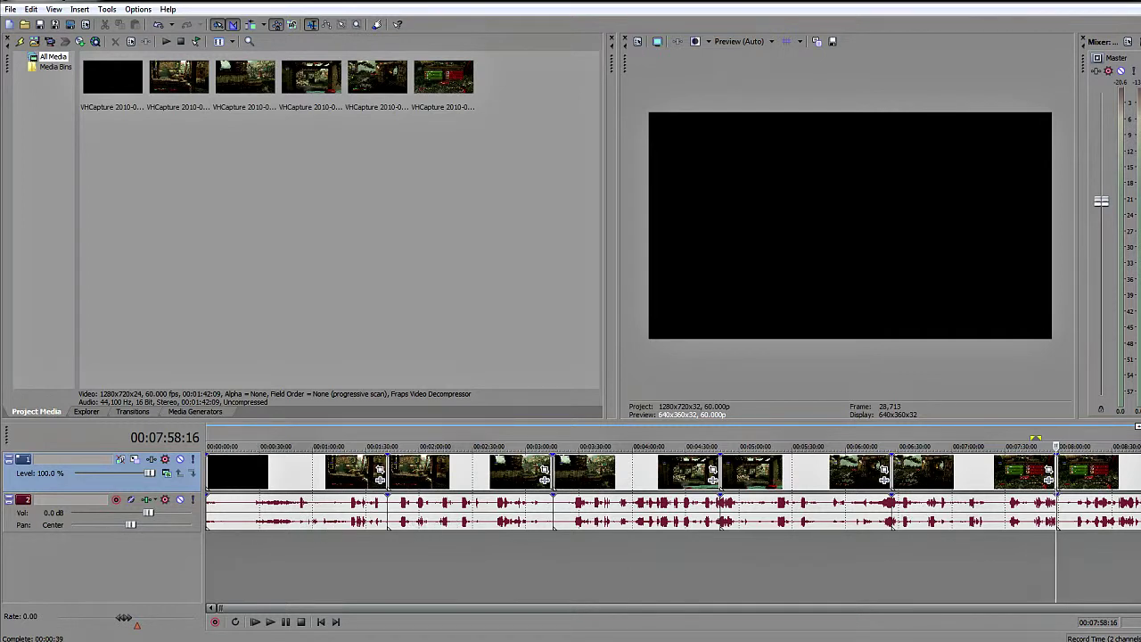
Step: Open File > Render As, showing Windows Media Video V11 with the 720p_10M_YouTube template
left_click_drag(1133, 432, 203, 433)
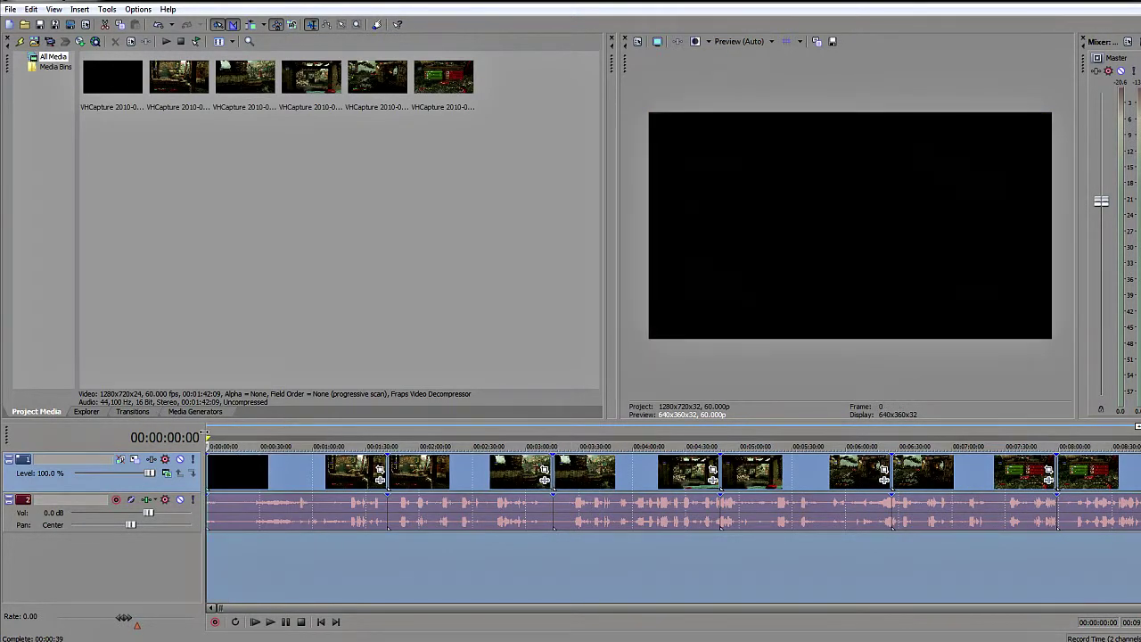
left_click(505, 561)
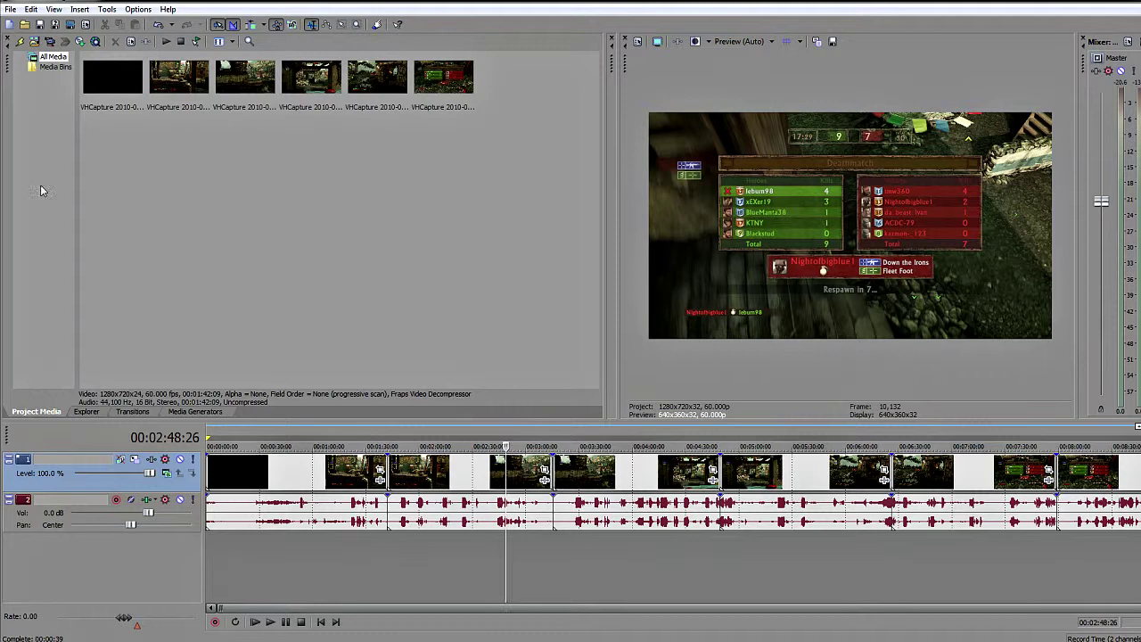
left_click(10, 10)
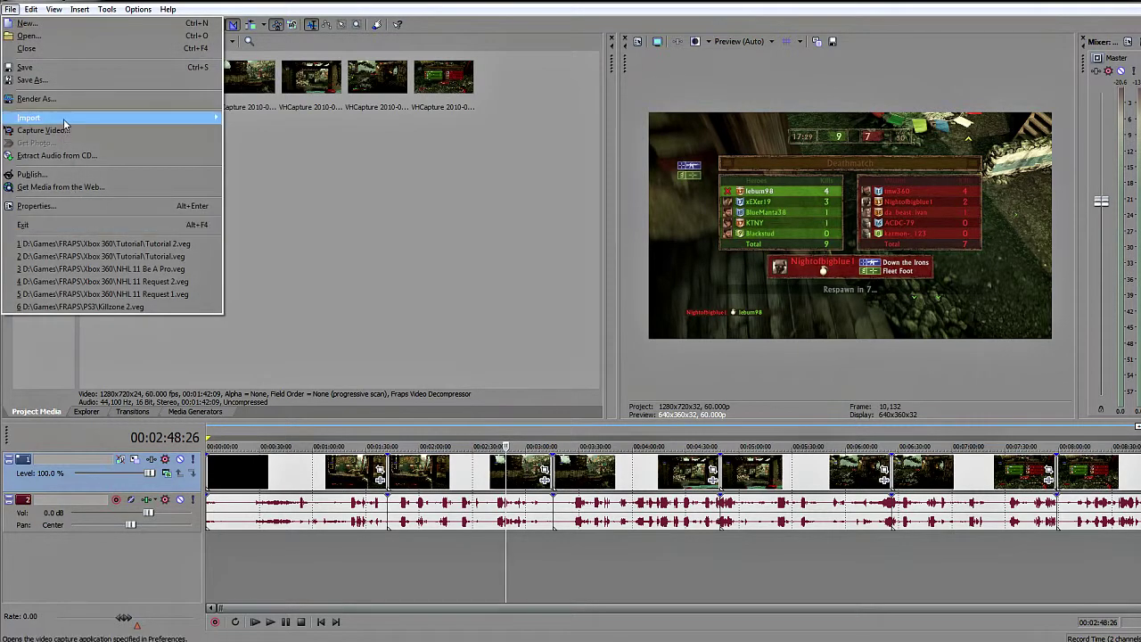
left_click(40, 99)
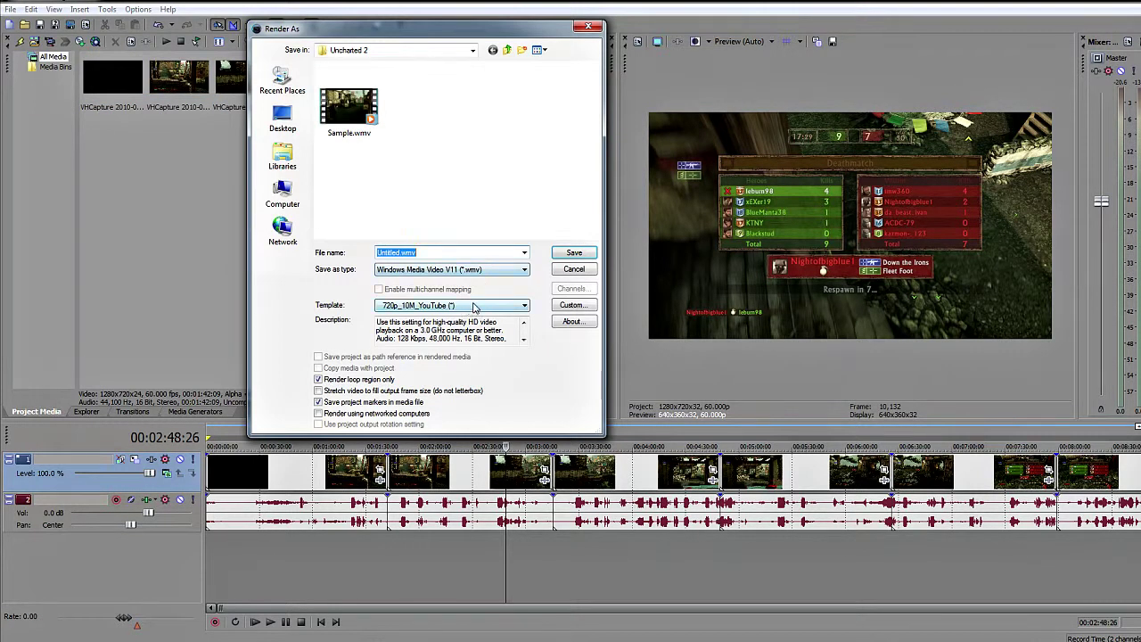
Step: Set the output format to Wave (Microsoft) with the 48,000 Hz, 16 Bit, Stereo, PCM template
left_click(515, 274)
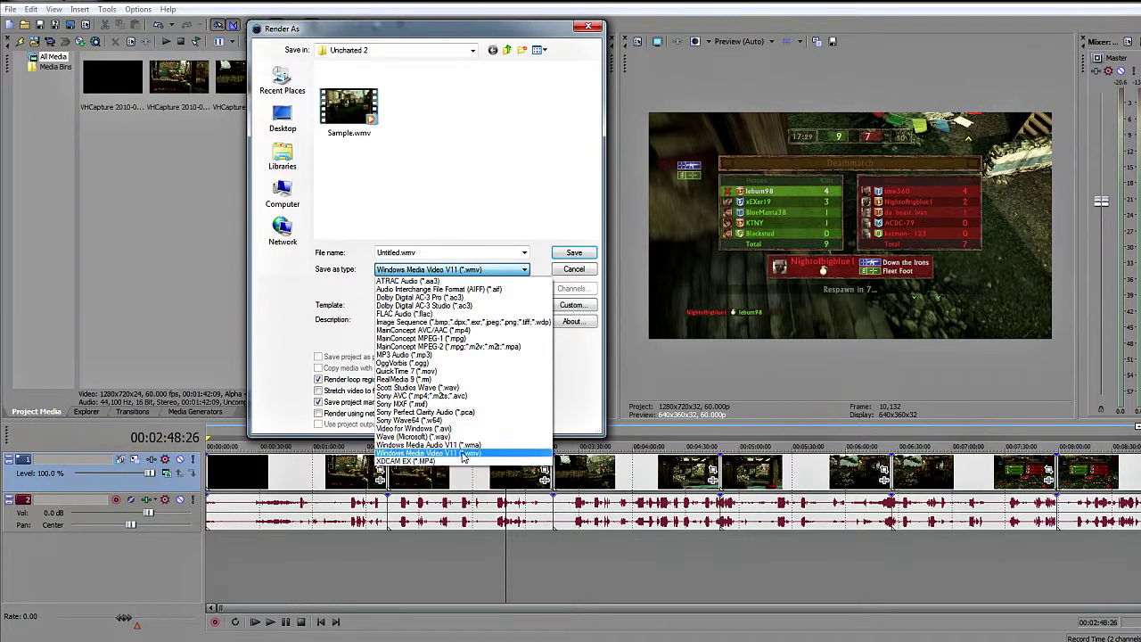
left_click(409, 267)
left_click(410, 270)
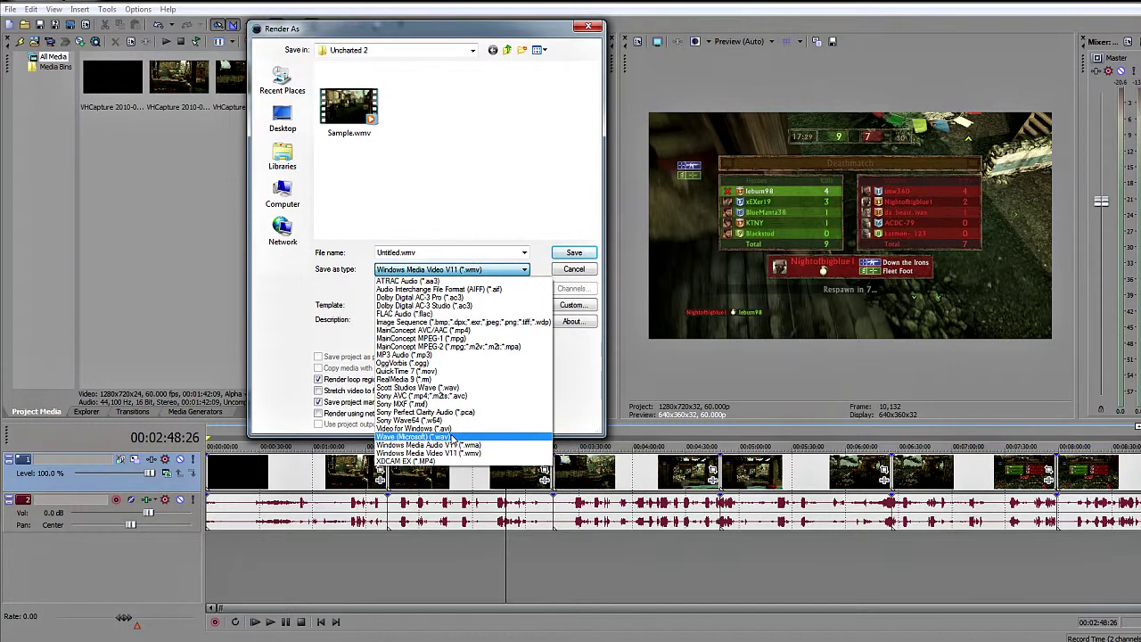
left_click(453, 437)
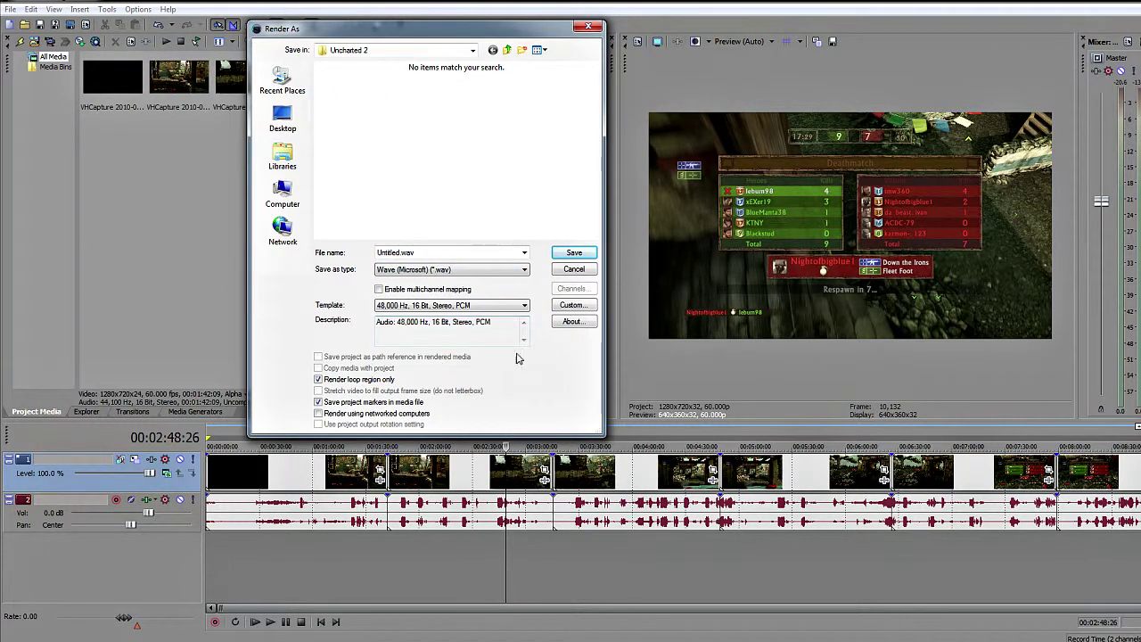
left_click(519, 307)
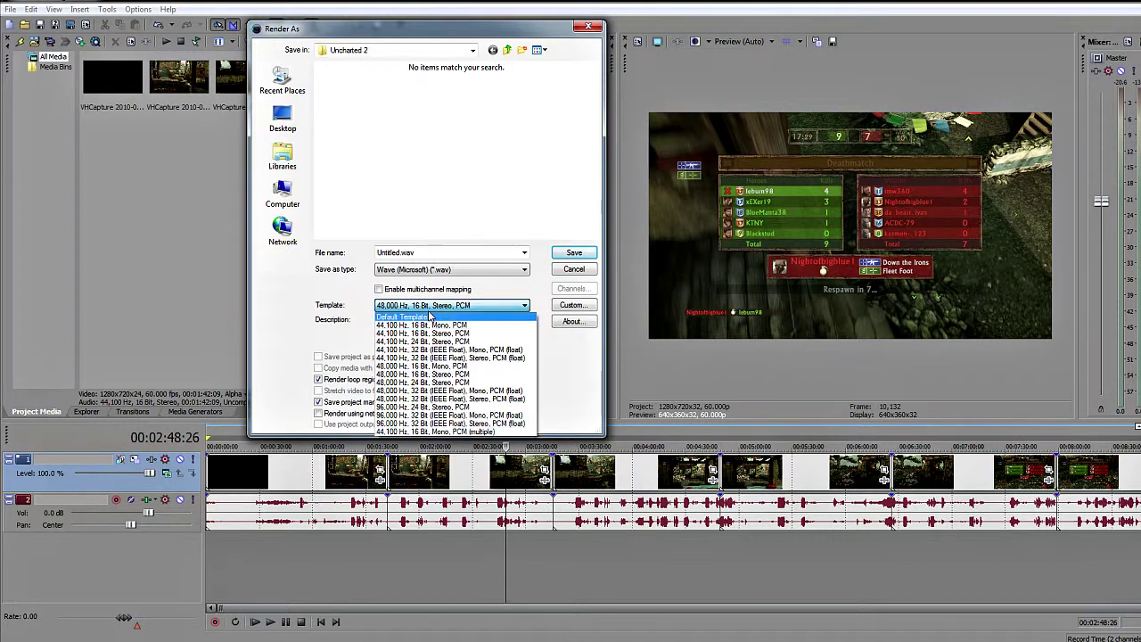
left_click(458, 375)
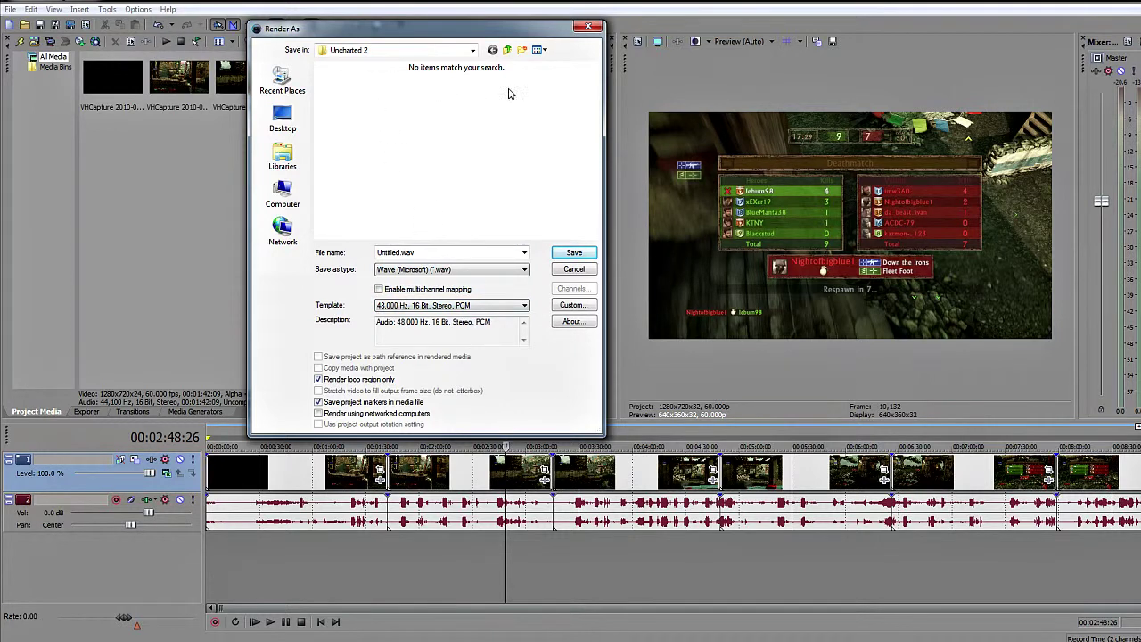
Step: Keep the Uncharted 2 folder as destination and name the file Uncharted 2
left_click(470, 51)
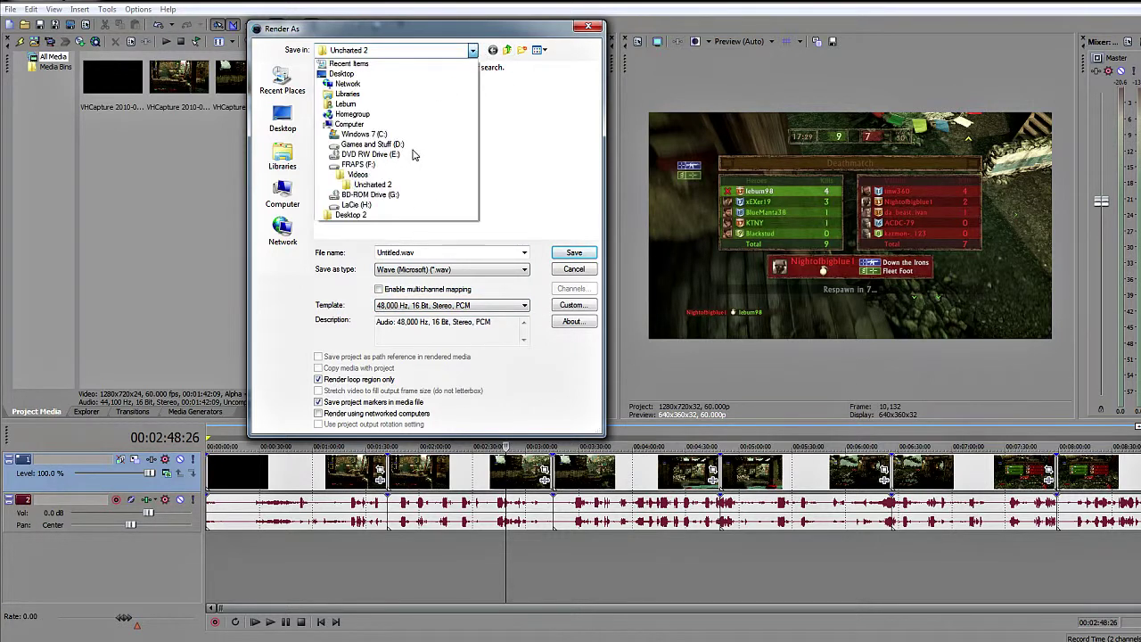
left_click(381, 187)
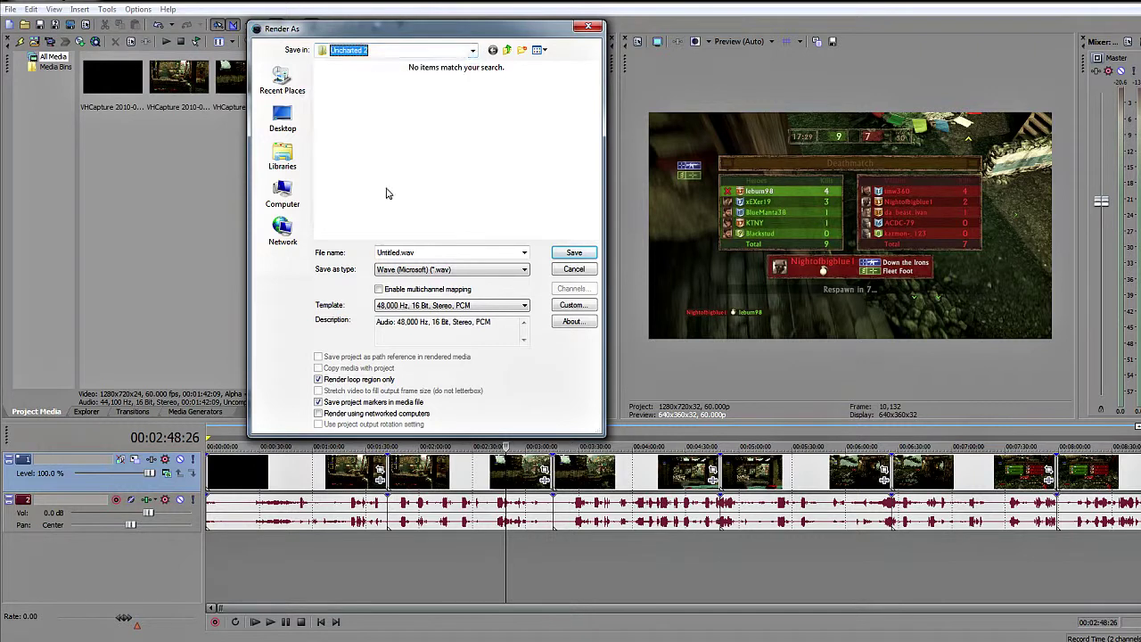
left_click(399, 252)
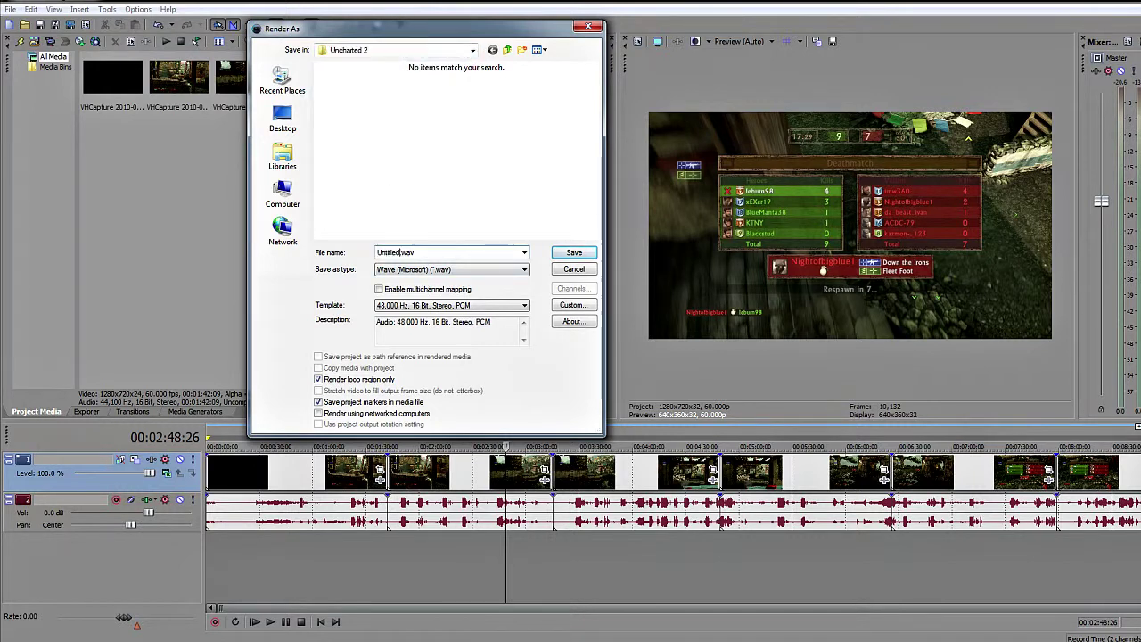
type("Uncharte")
Step: Render Uncharted 2.wav and close the Rendering complete notice
left_click(575, 253)
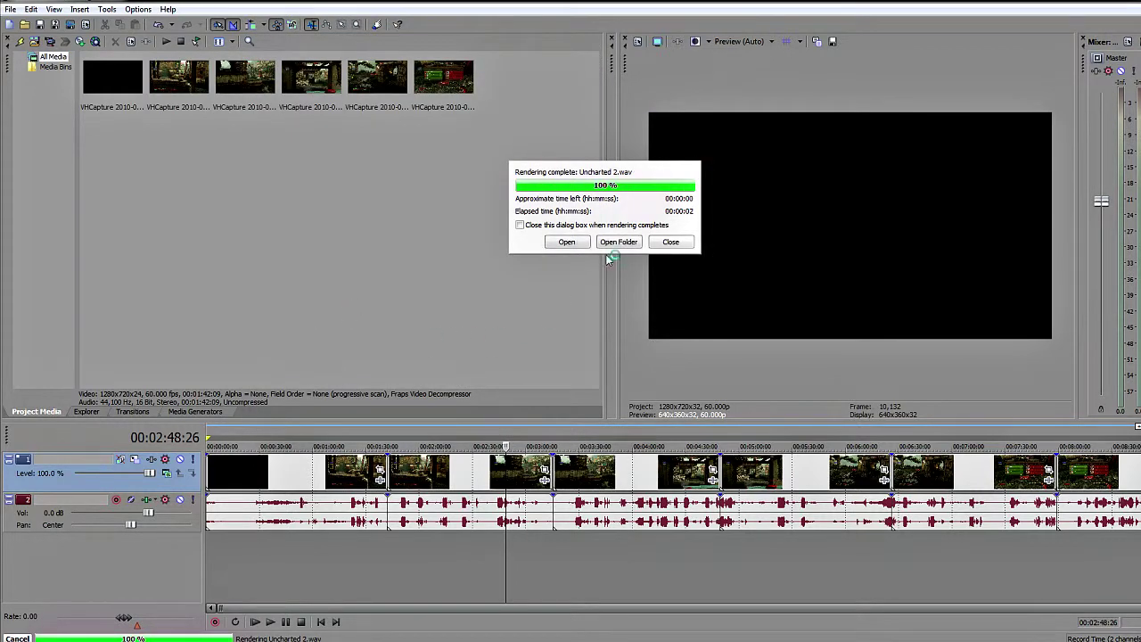
left_click(671, 243)
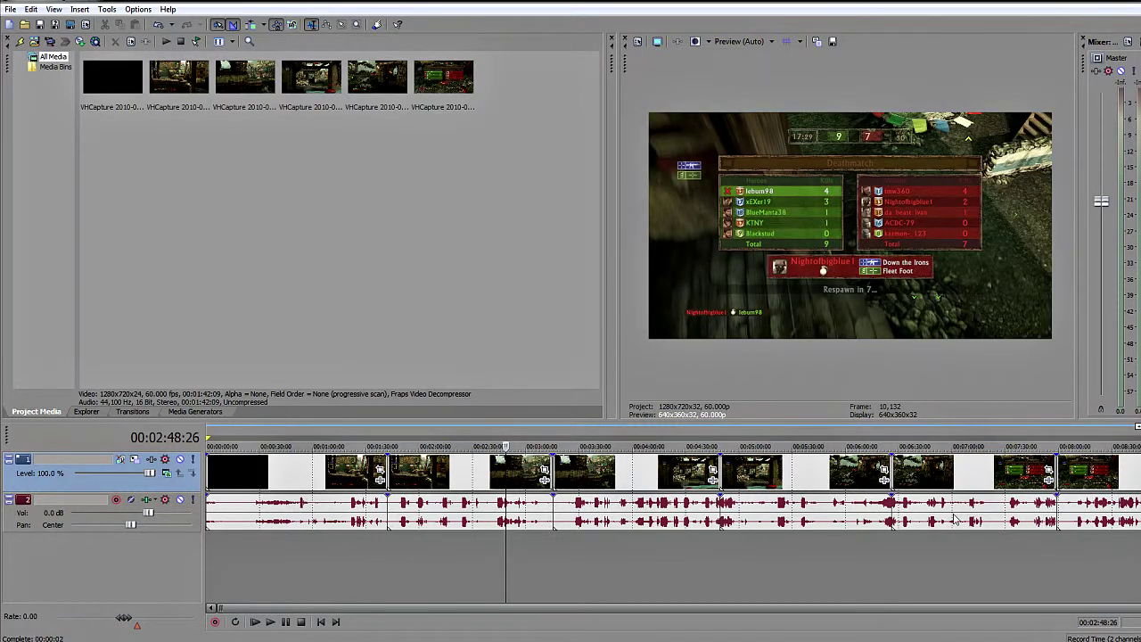
Step: Delete the original audio track 2 from the timeline
left_click(259, 583)
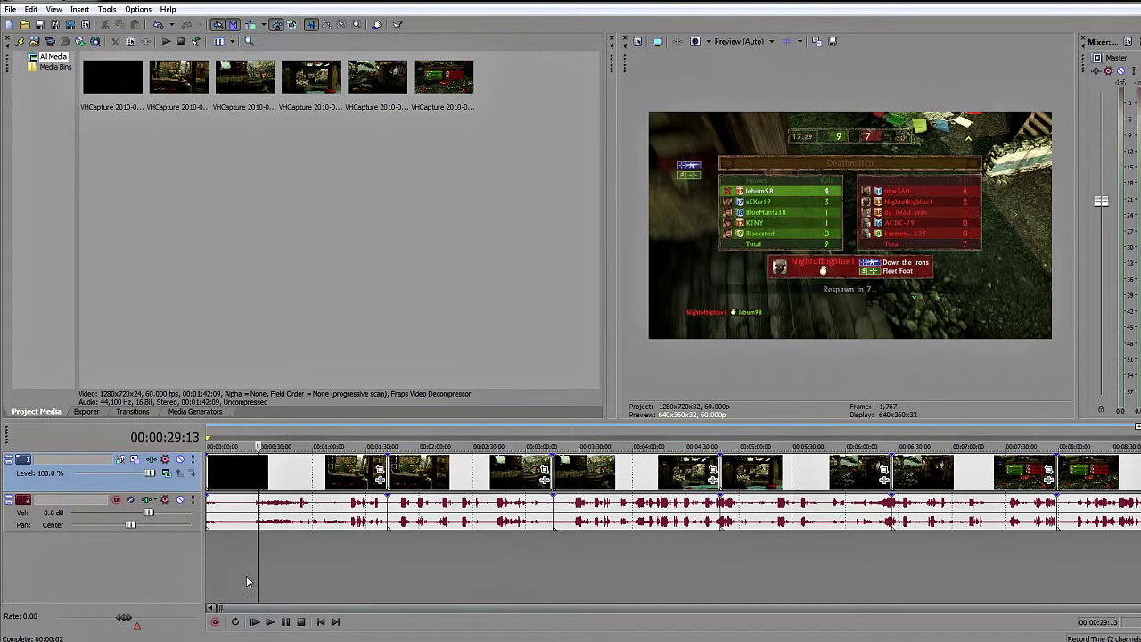
left_click(12, 524)
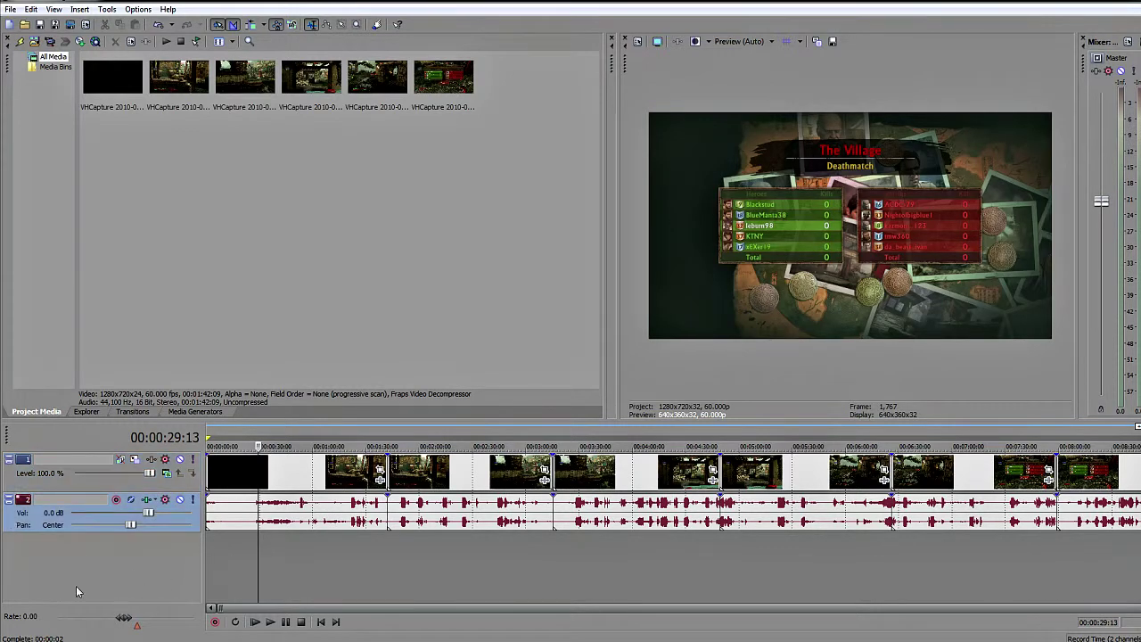
right_click(9, 525)
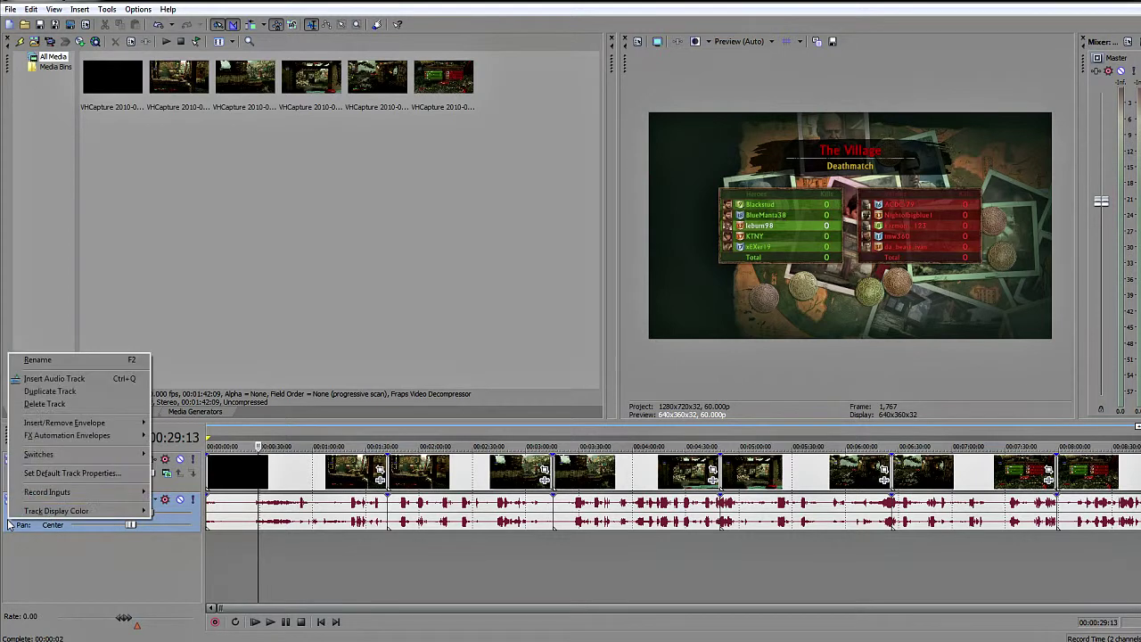
left_click(45, 403)
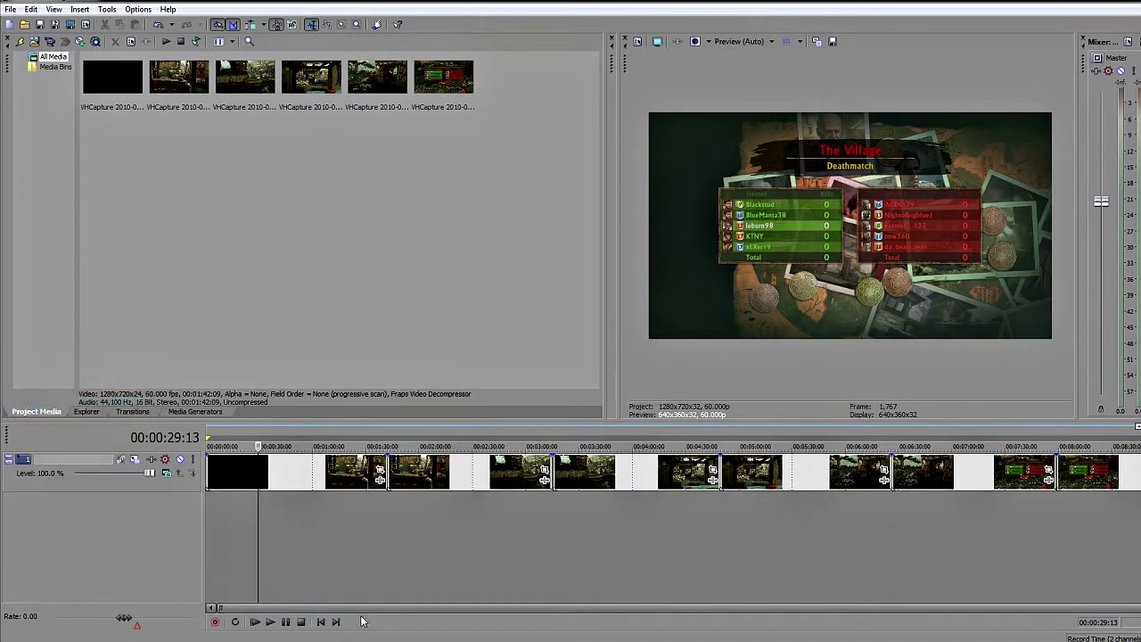
Step: Move the playhead to about 00:02:22 and step forward one frame
left_click(363, 535)
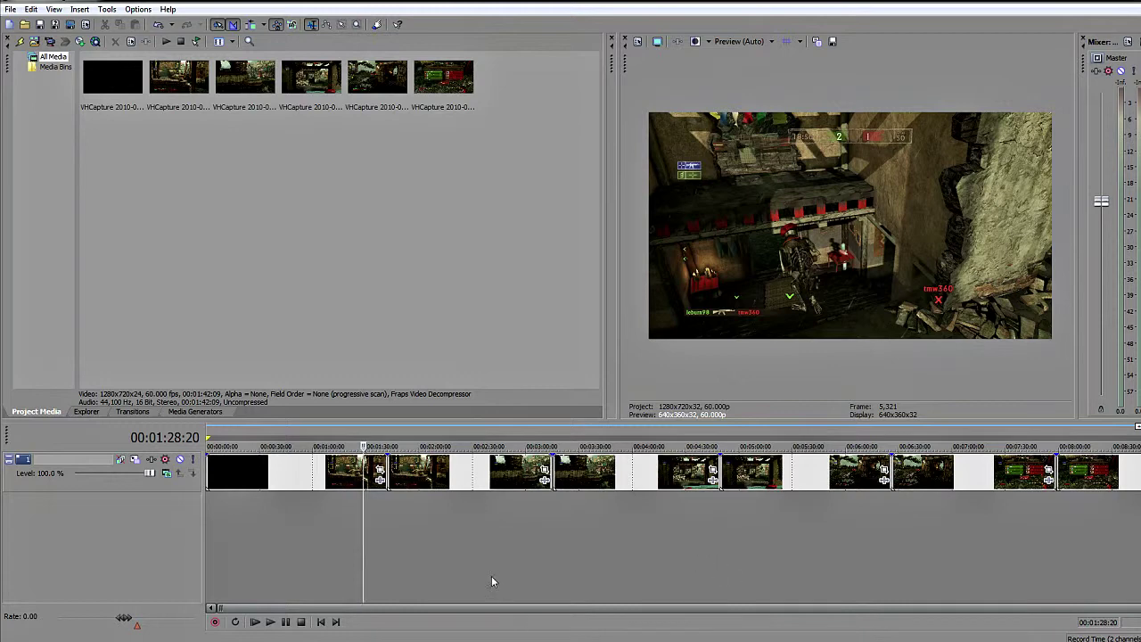
left_click(459, 553)
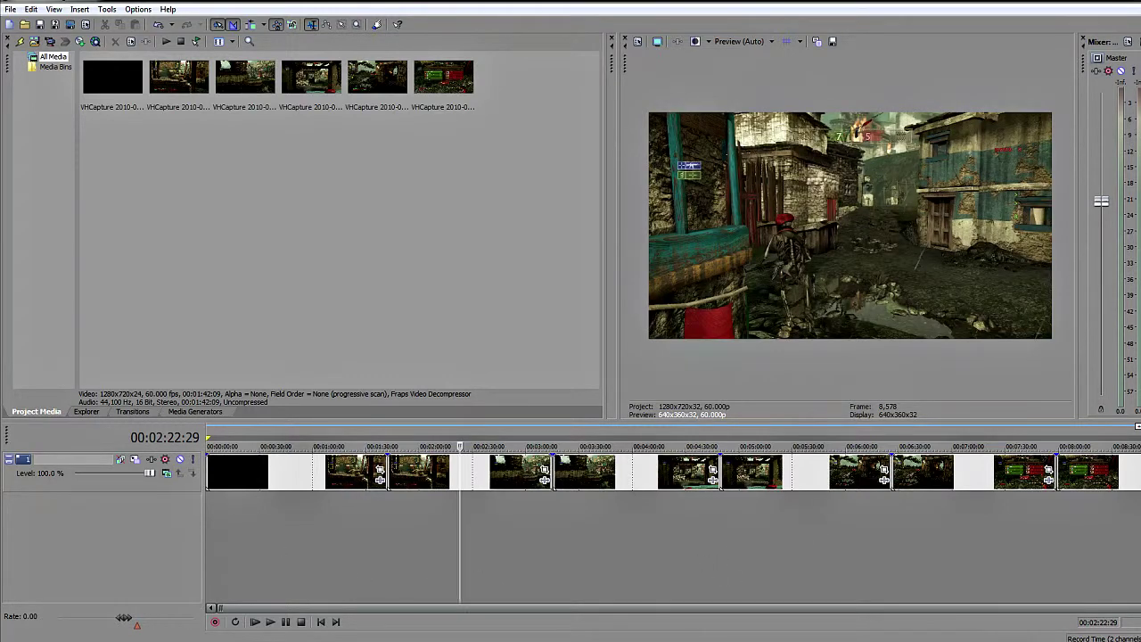
key("Right")
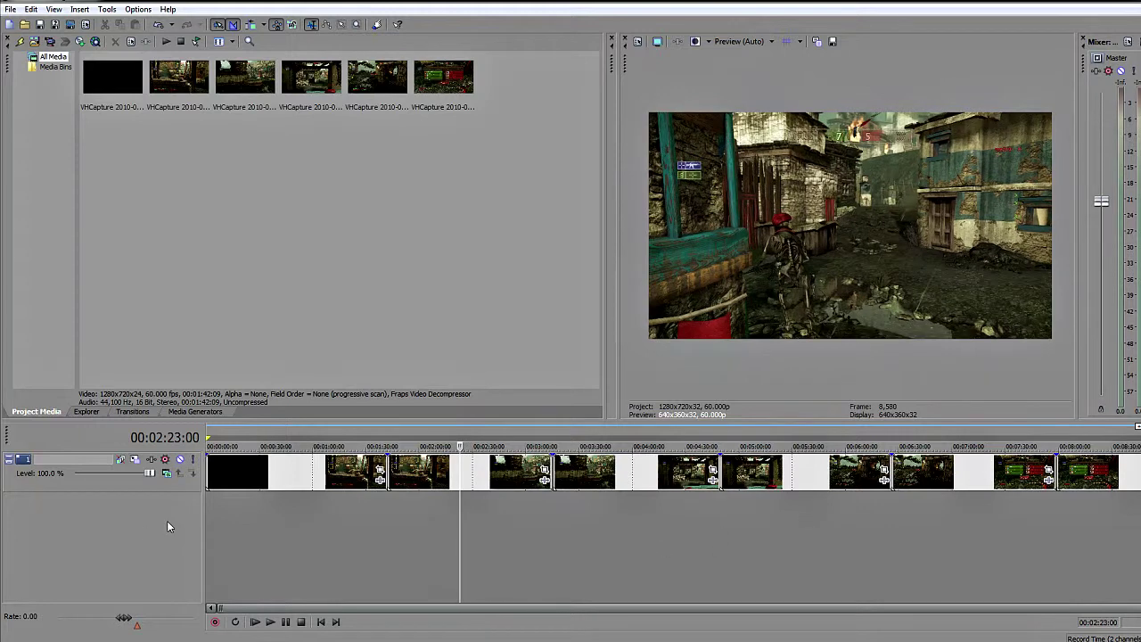
Step: Import Uncharted 2.wav into Project Media and place it on the timeline below the video
key("alt+Tab")
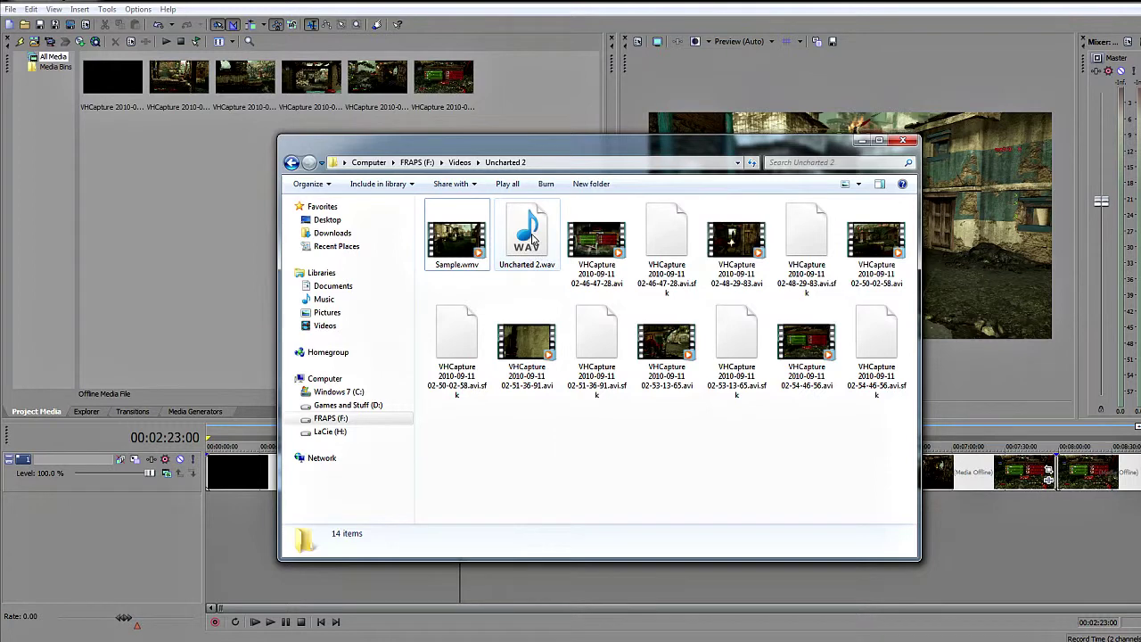
left_click_drag(532, 237, 278, 223)
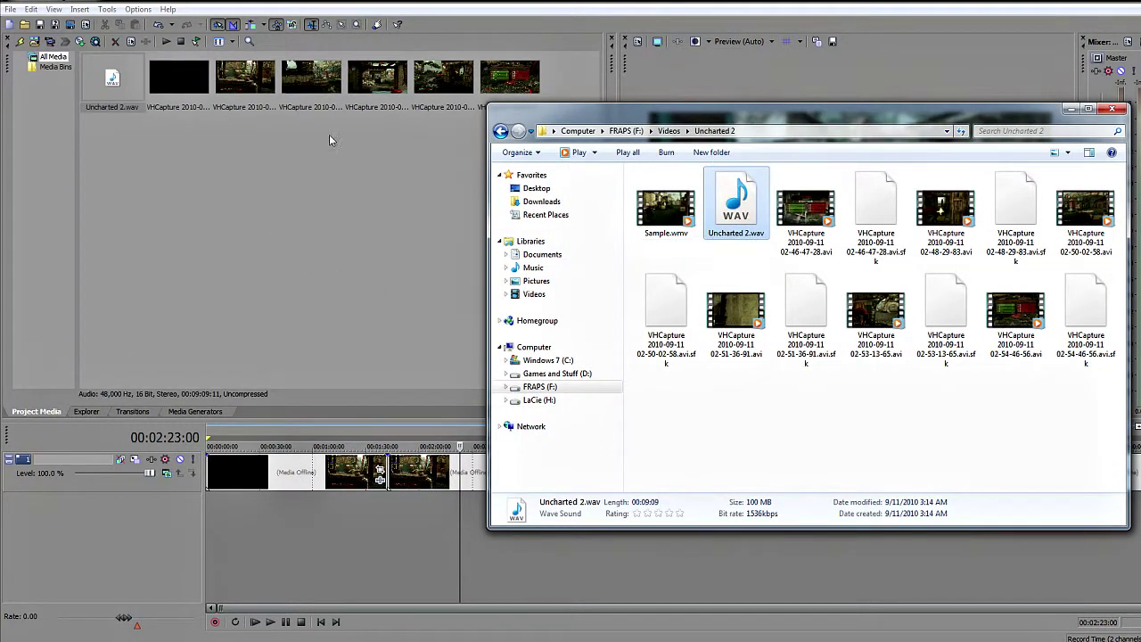
left_click(125, 185)
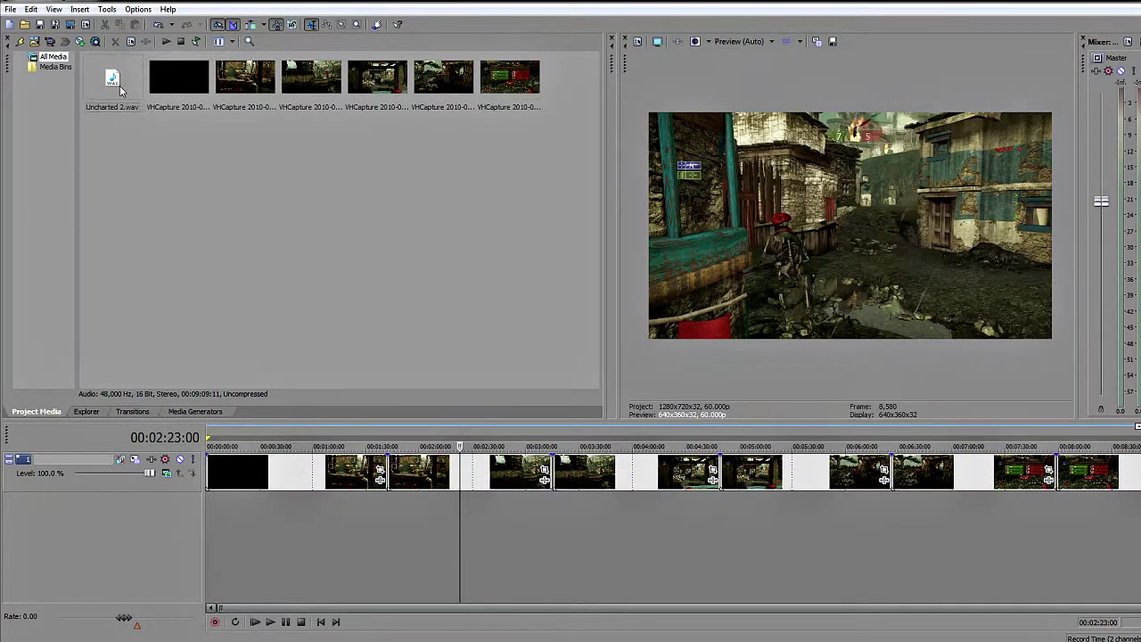
left_click_drag(121, 90, 290, 567)
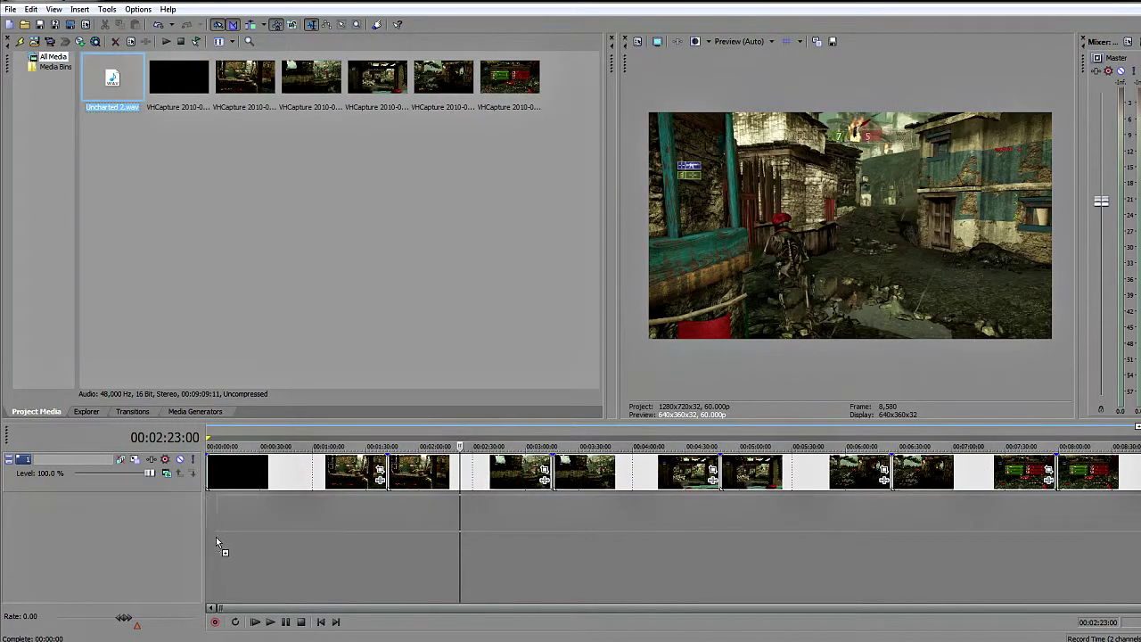
left_click_drag(216, 537, 215, 536)
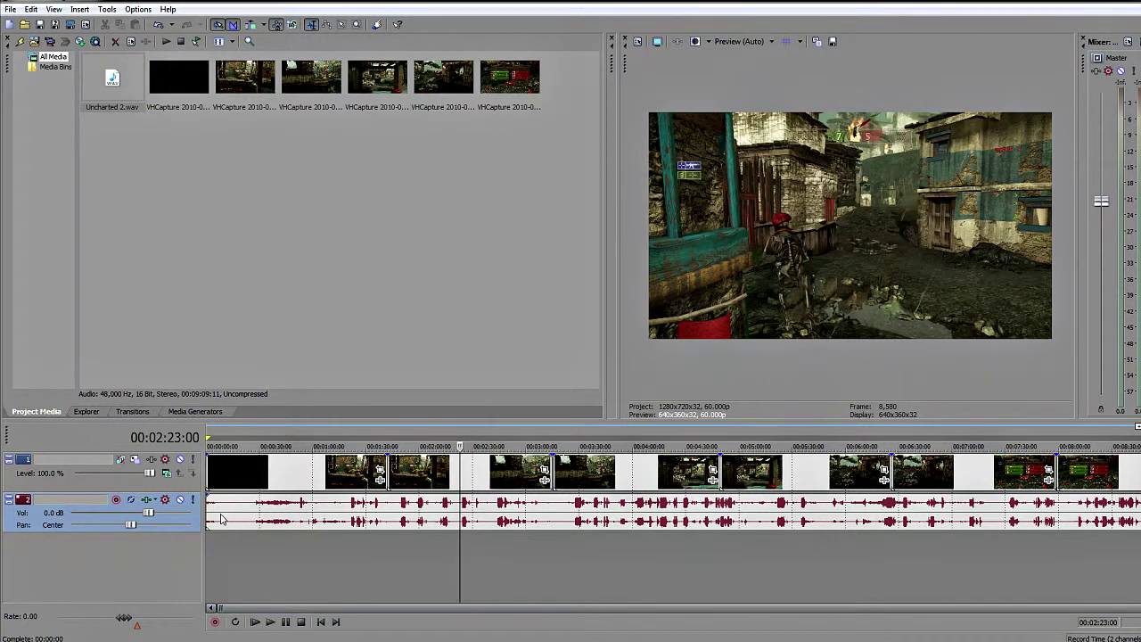
mouse_move(222, 519)
left_mouse_down()
mouse_move(368, 524)
mouse_move(218, 513)
left_mouse_up()
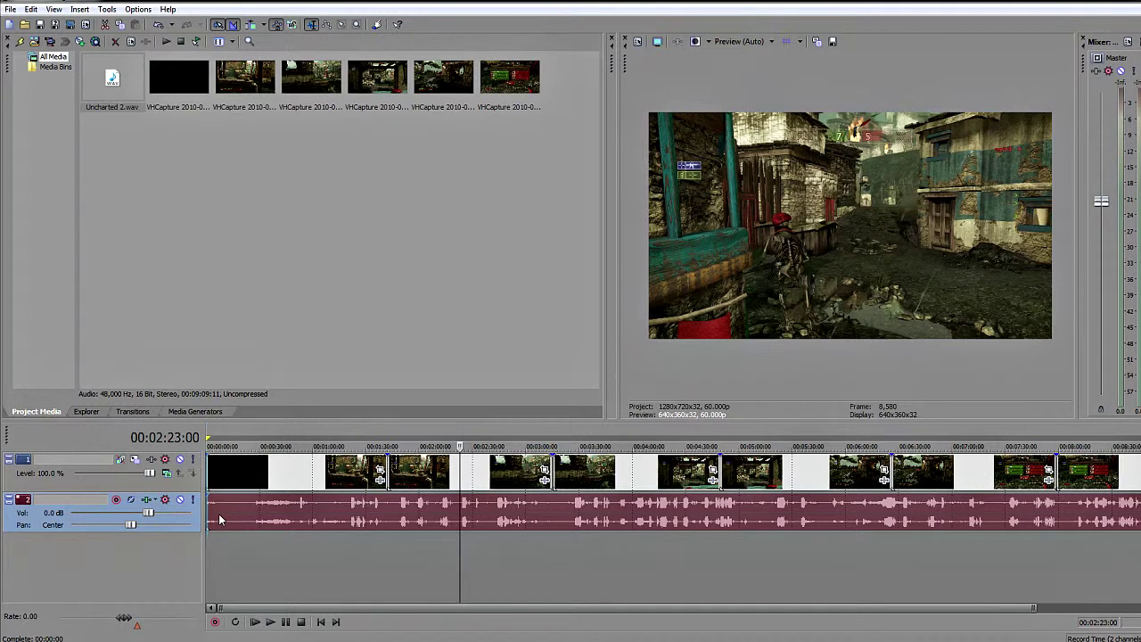
mouse_move(218, 515)
left_mouse_down()
mouse_move(303, 515)
mouse_move(219, 515)
left_mouse_up()
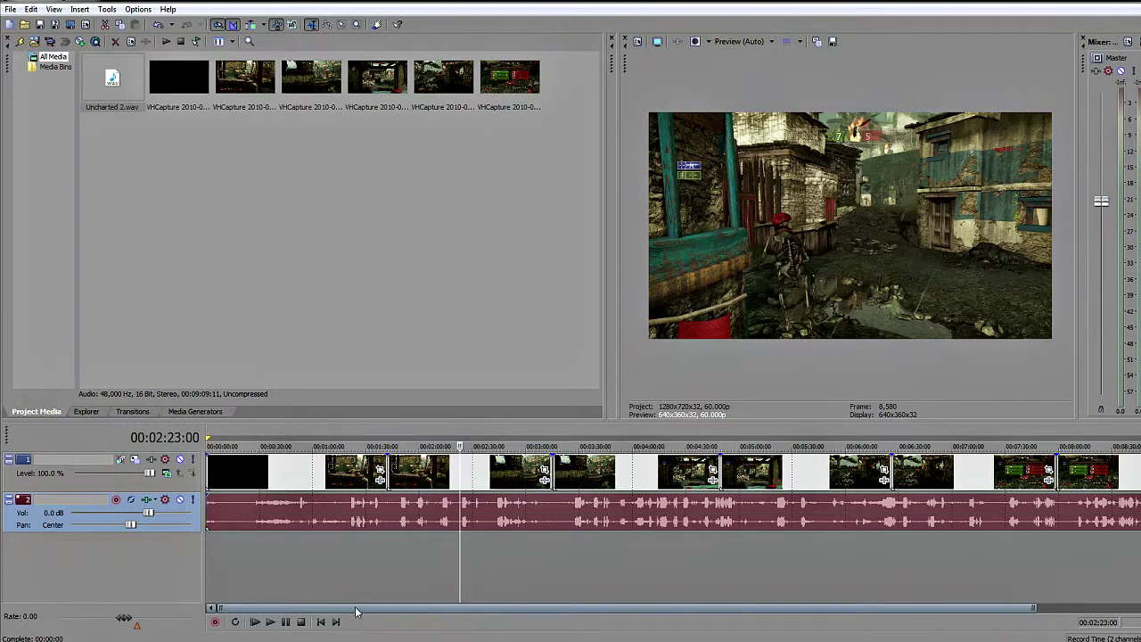
left_click_drag(356, 612, 821, 615)
left_click(669, 554)
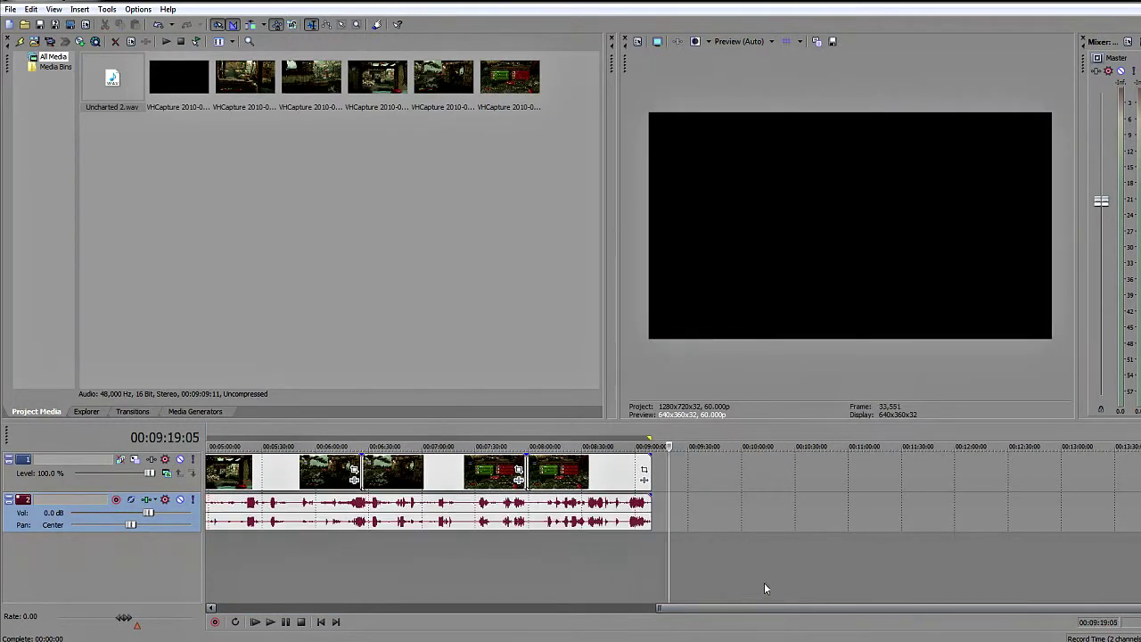
scroll(741, 589, "up", 5)
scroll(714, 591, "up", 5)
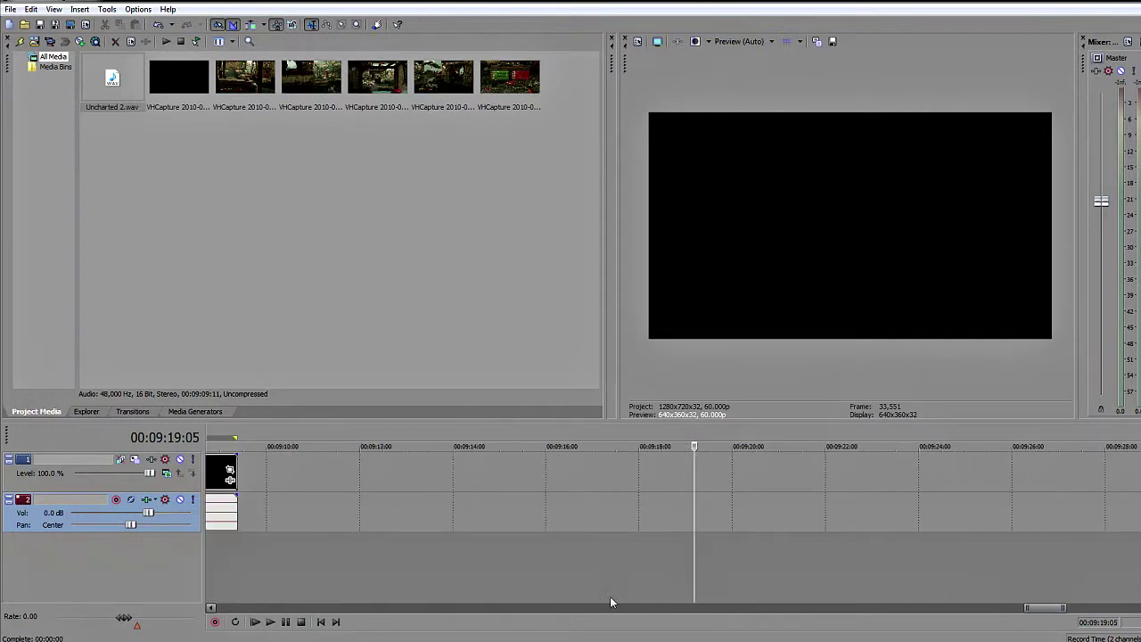
key("space")
scroll(945, 544, "down", 10)
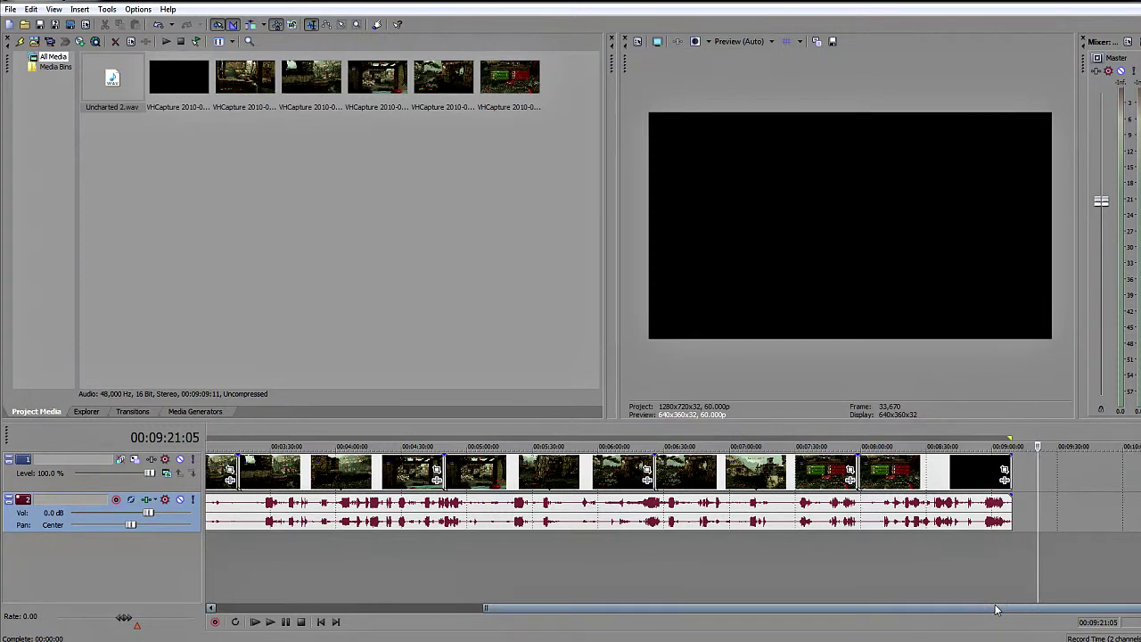
Step: Bring the timeline to about 00:03:14 and zoom in on the clip join
left_click_drag(1008, 607, 713, 605)
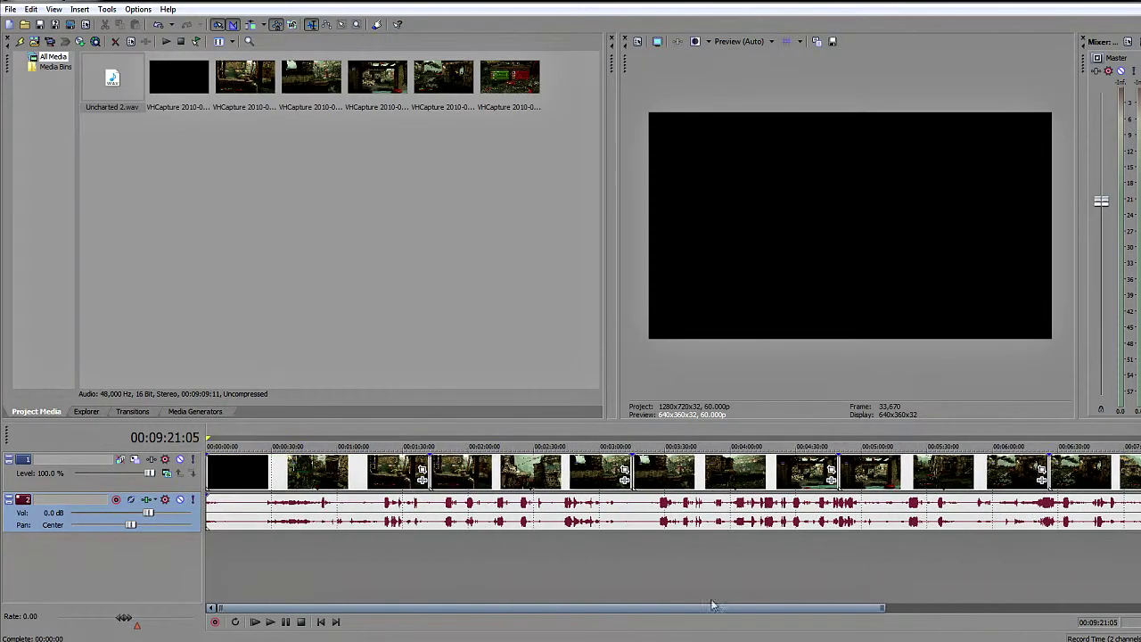
left_click(627, 553)
left_click(633, 562)
scroll(632, 561, "up", 3)
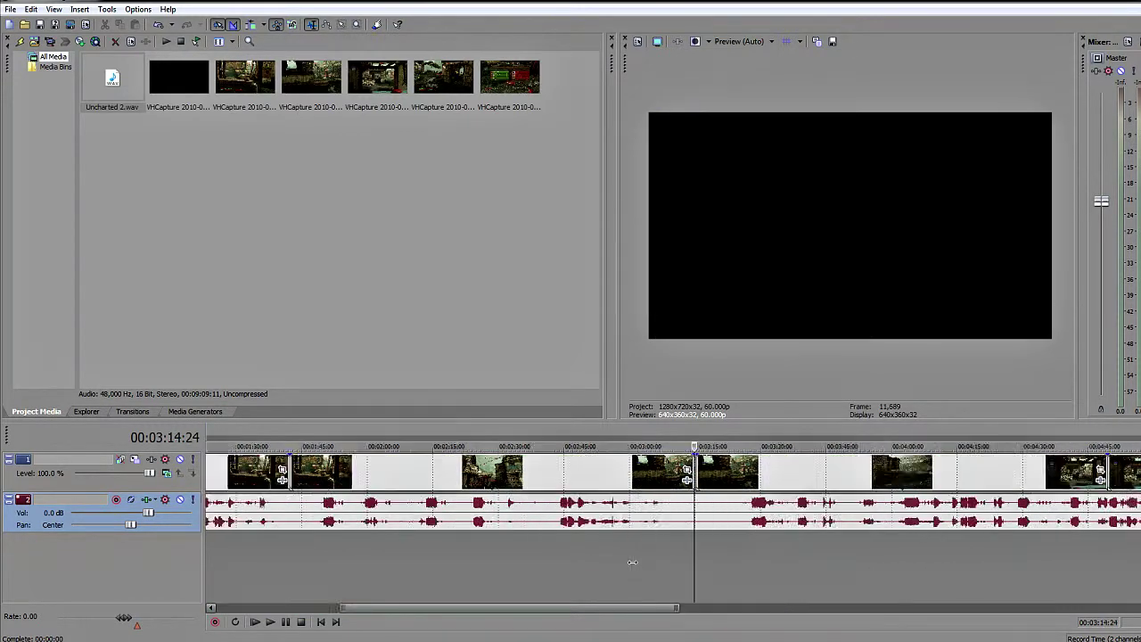
scroll(632, 562, "up", 2)
Step: Scrub frames between 00:03:12 and 00:03:16, settling on 00:03:15:09
left_click(672, 576)
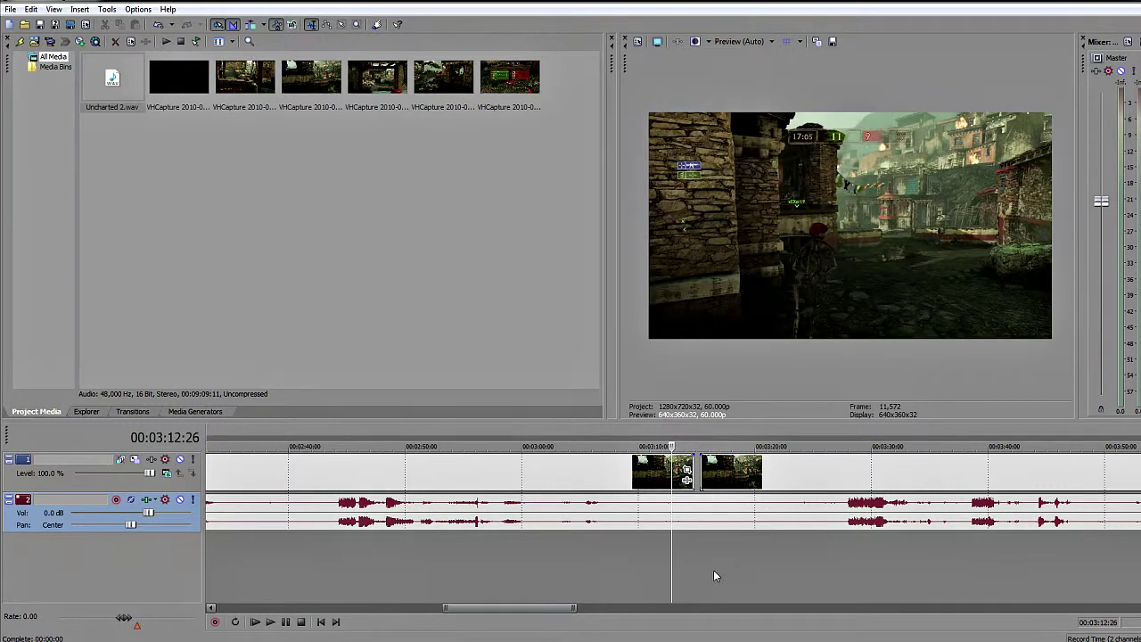
left_click(714, 575)
left_click(680, 575)
left_click(717, 575)
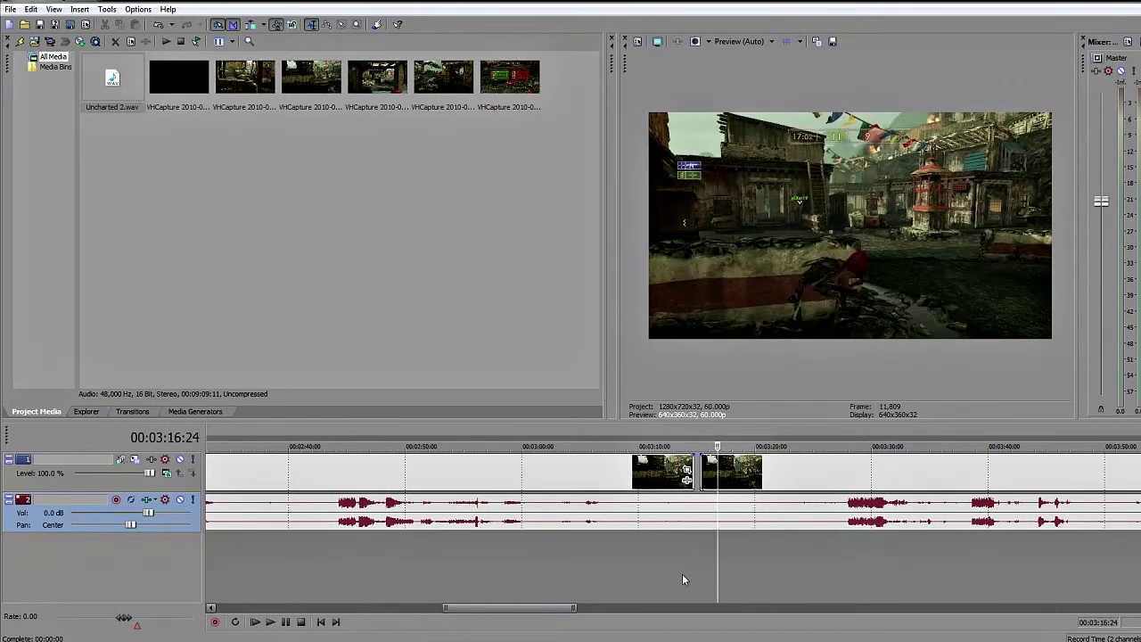
left_click(682, 578)
left_click(699, 573)
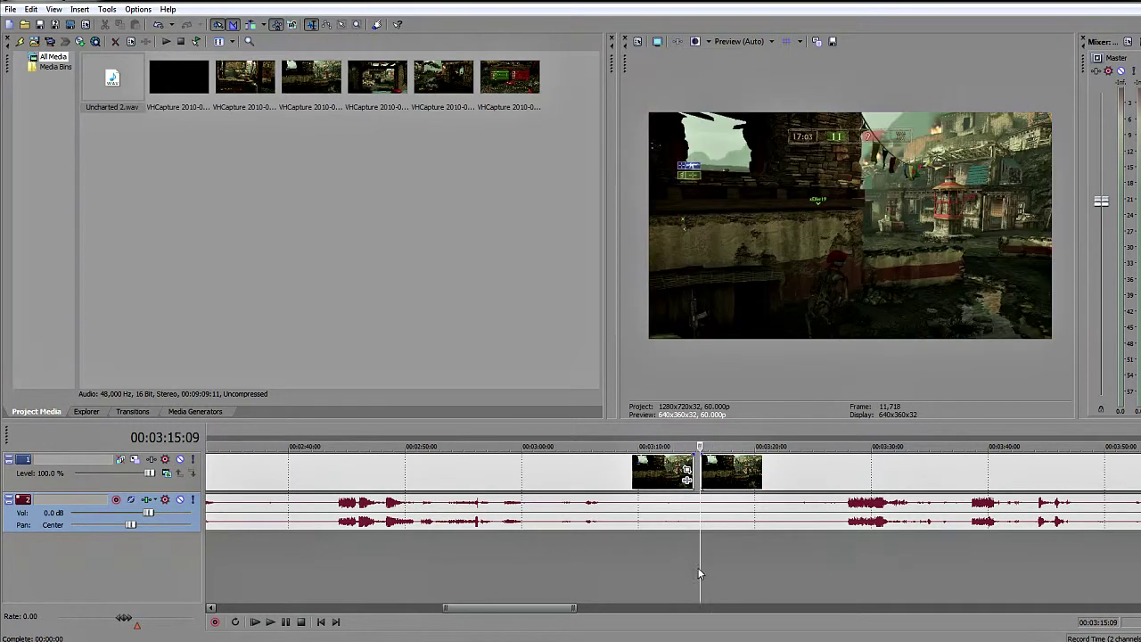
scroll(750, 586, "down", 2)
scroll(749, 569, "down", 2)
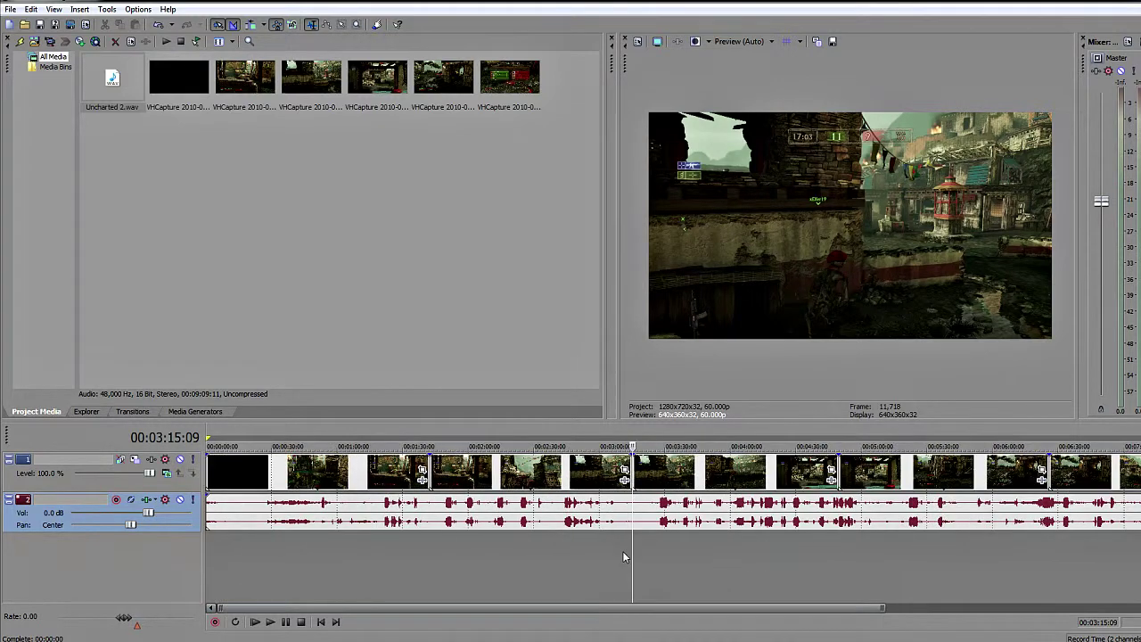
scroll(616, 575, "up", 2)
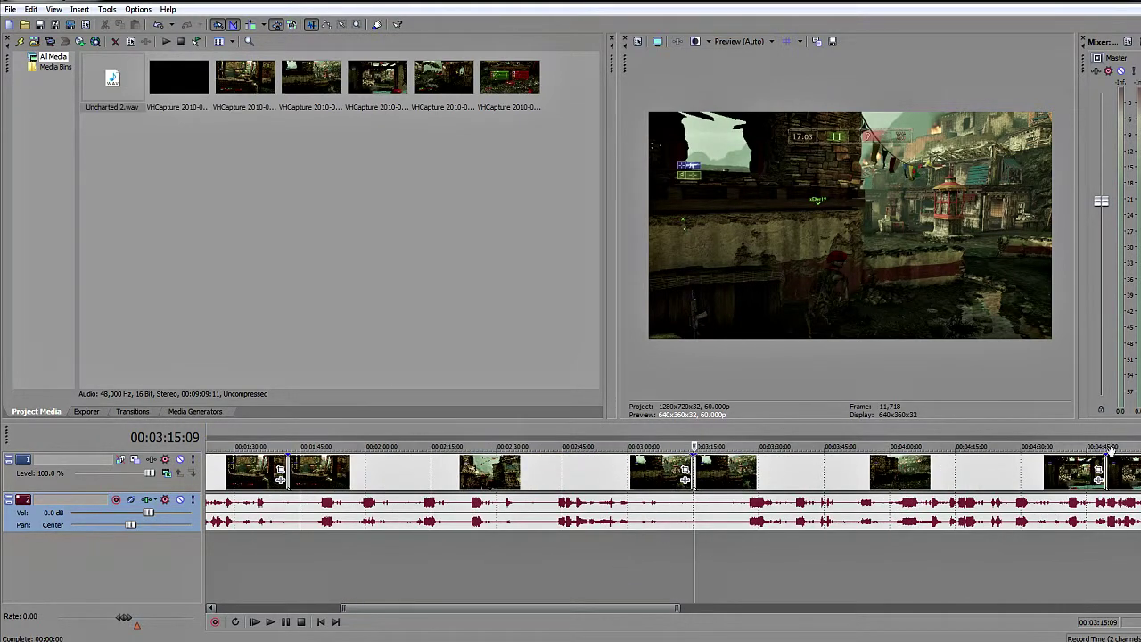
scroll(612, 576, "down", 3)
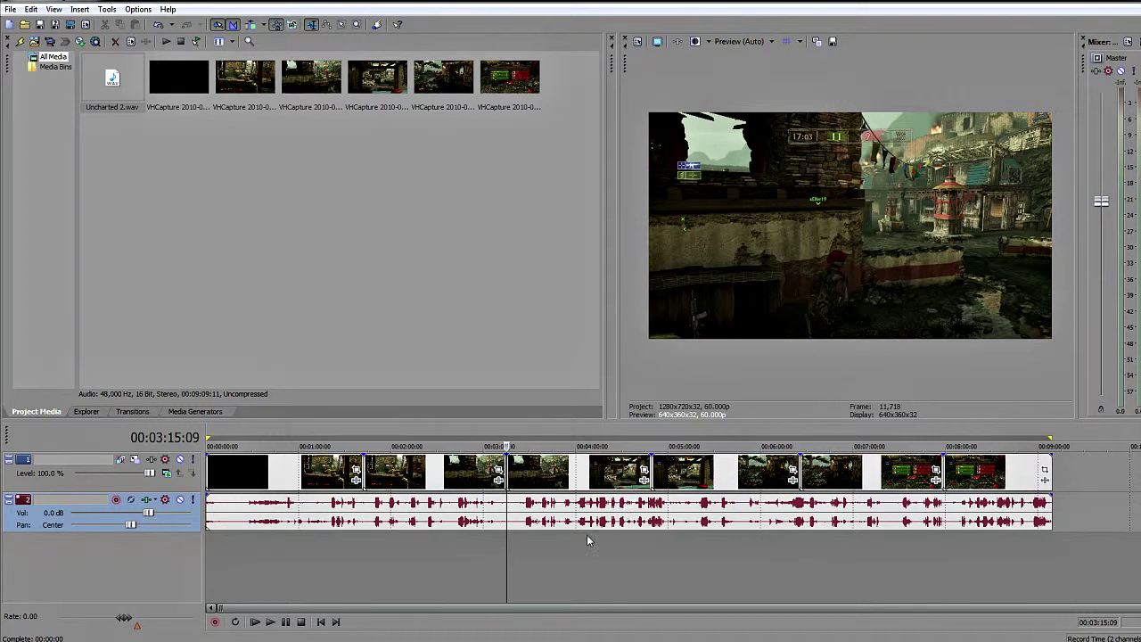
Step: Drag the video clips from about 00:02:09 onward later along track 1 to match the audio
left_click(408, 477)
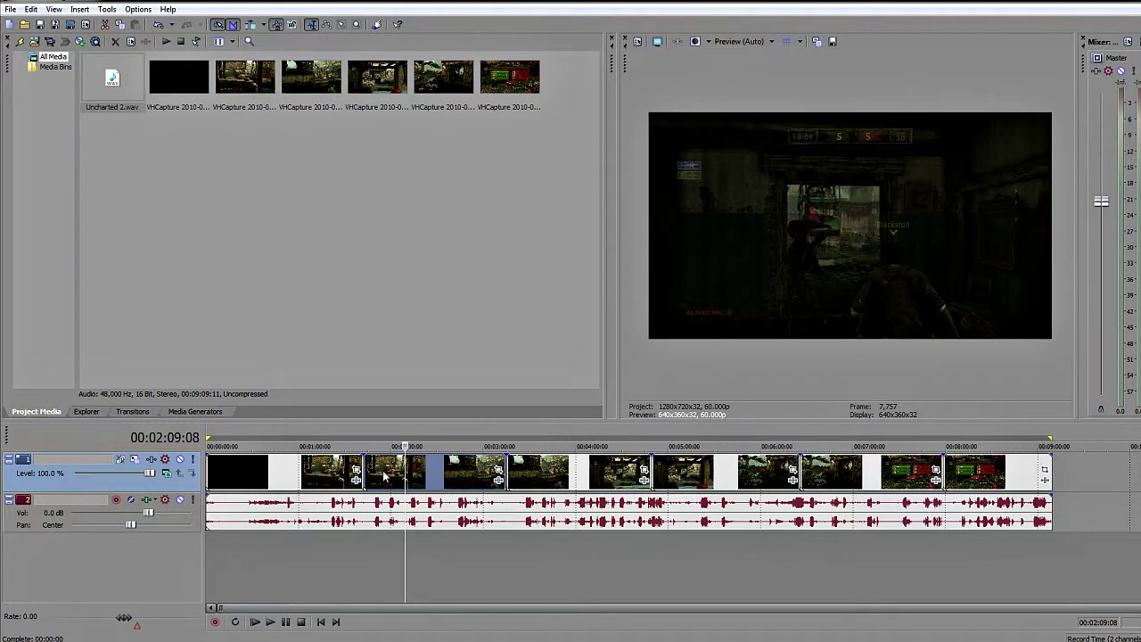
mouse_move(385, 477)
left_mouse_down()
mouse_move(526, 477)
mouse_move(385, 477)
left_mouse_up()
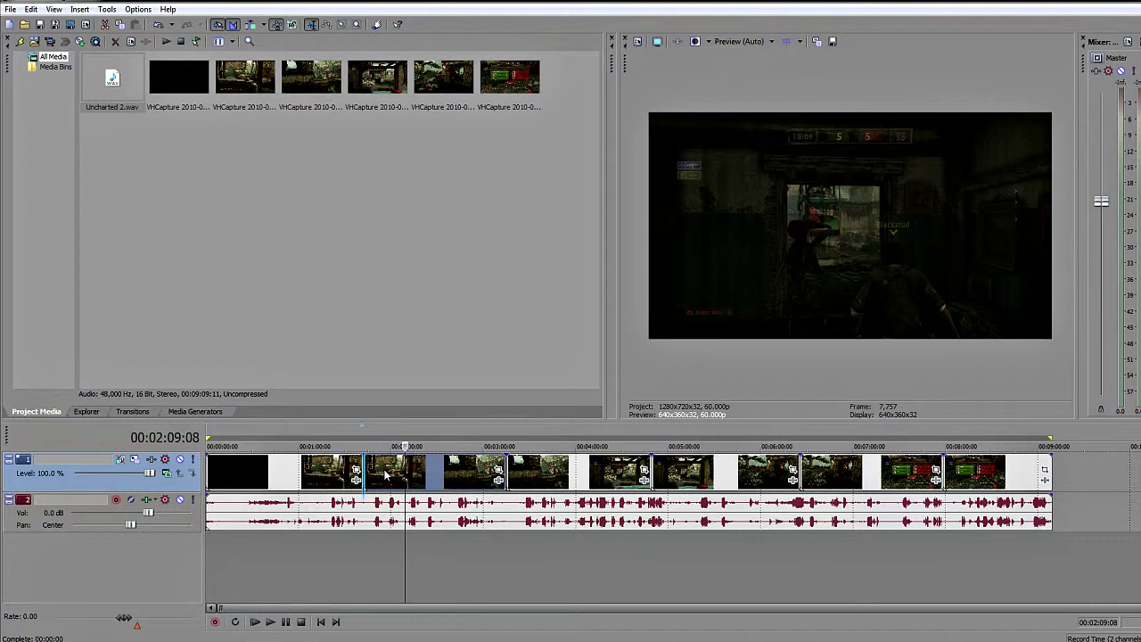
left_click_drag(536, 479, 858, 479)
mouse_move(961, 478)
left_mouse_down()
mouse_move(1006, 479)
mouse_move(975, 477)
left_mouse_up()
left_click(1059, 566)
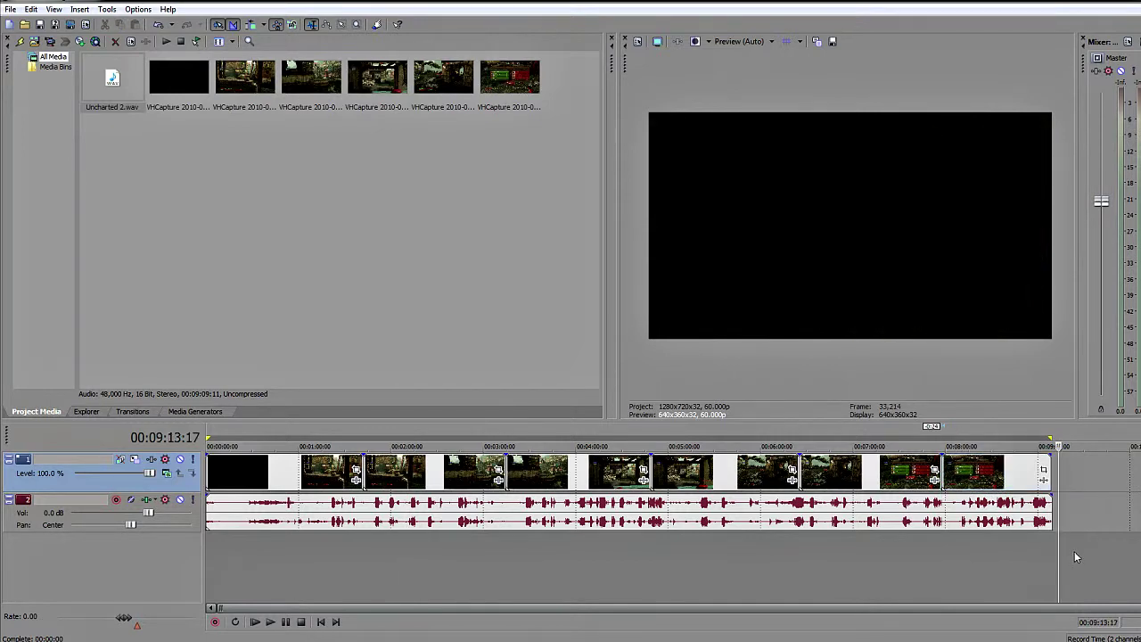
scroll(1075, 551, "up", 3)
scroll(734, 556, "up", 2)
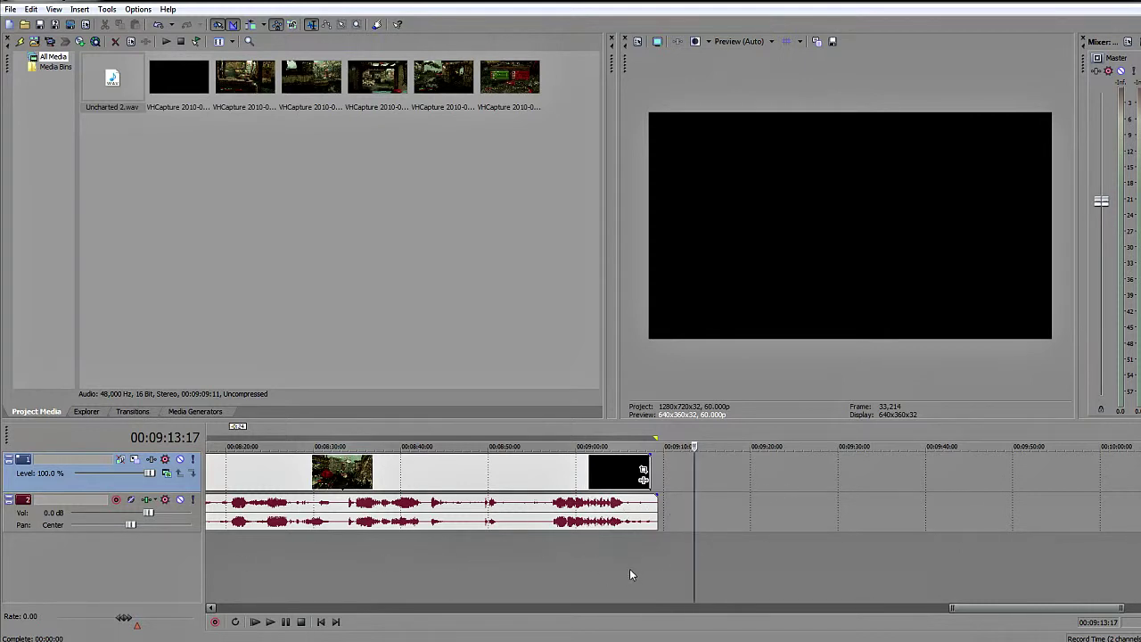
scroll(629, 557, "down", 2)
scroll(754, 580, "down", 2)
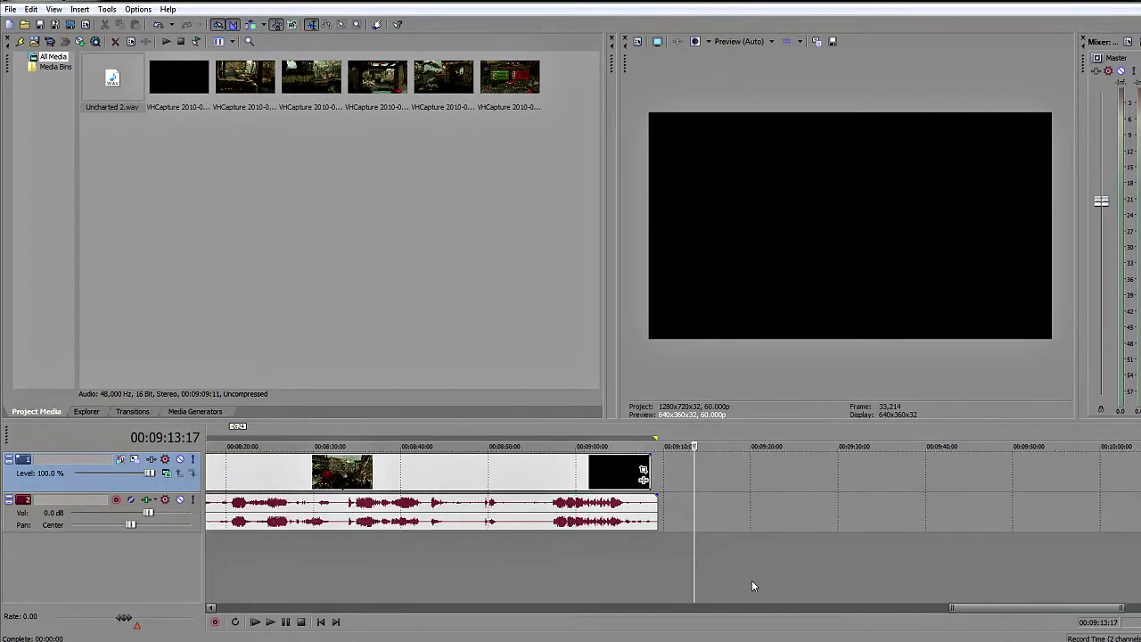
scroll(938, 581, "down", 2)
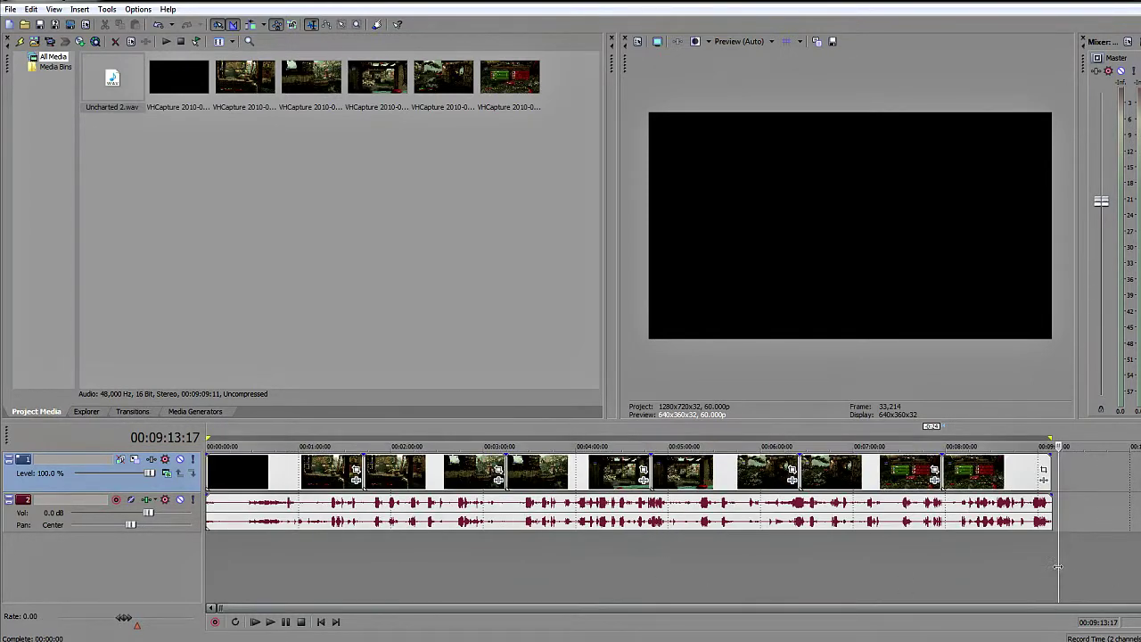
scroll(1054, 566, "up", 3)
scroll(746, 567, "up", 3)
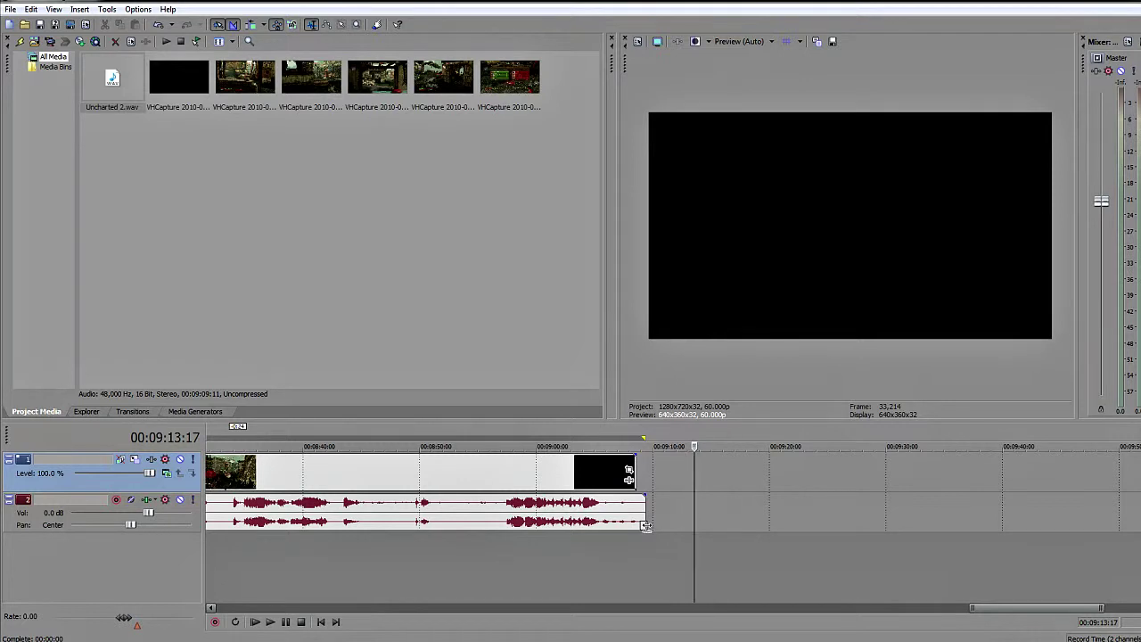
Step: Trim the Uncharted 2.wav event's right edge to end with the last video clip
left_click_drag(645, 526, 639, 526)
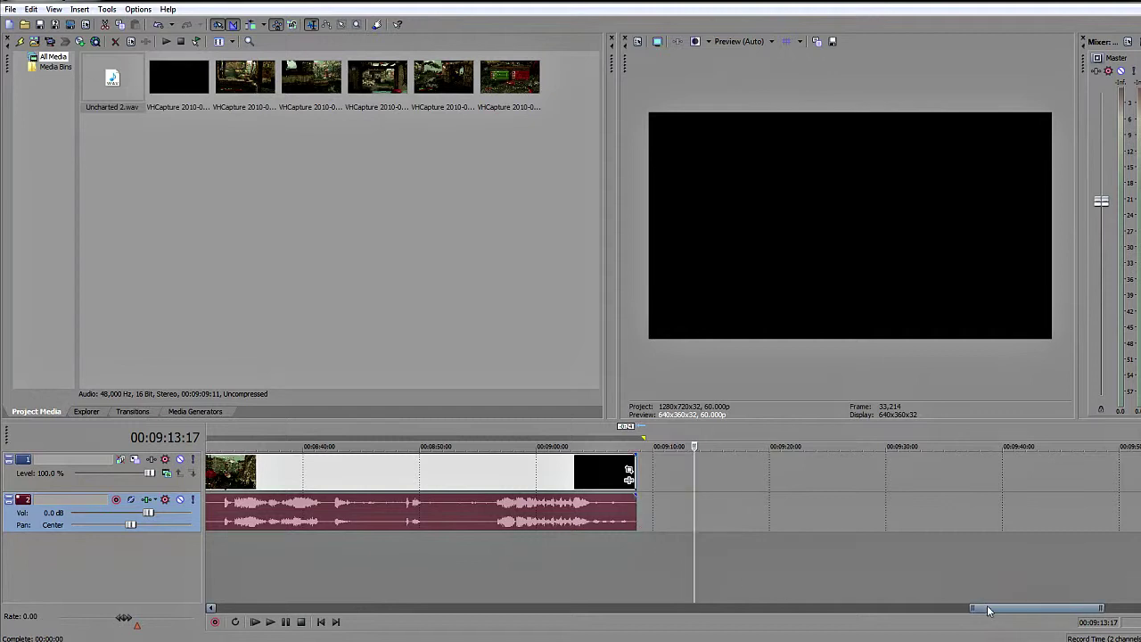
left_click_drag(1004, 612, 939, 610)
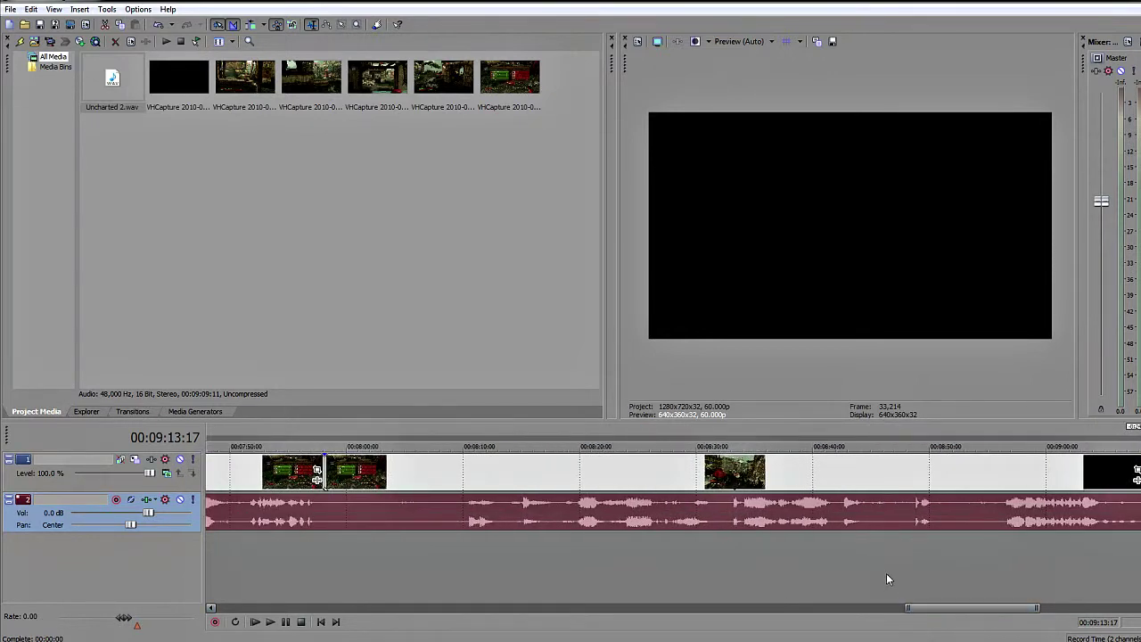
Step: Check the project start at the Heroes Win scoreboard frame, zooming to compare clips against the audio
scroll(847, 575, "down", 3)
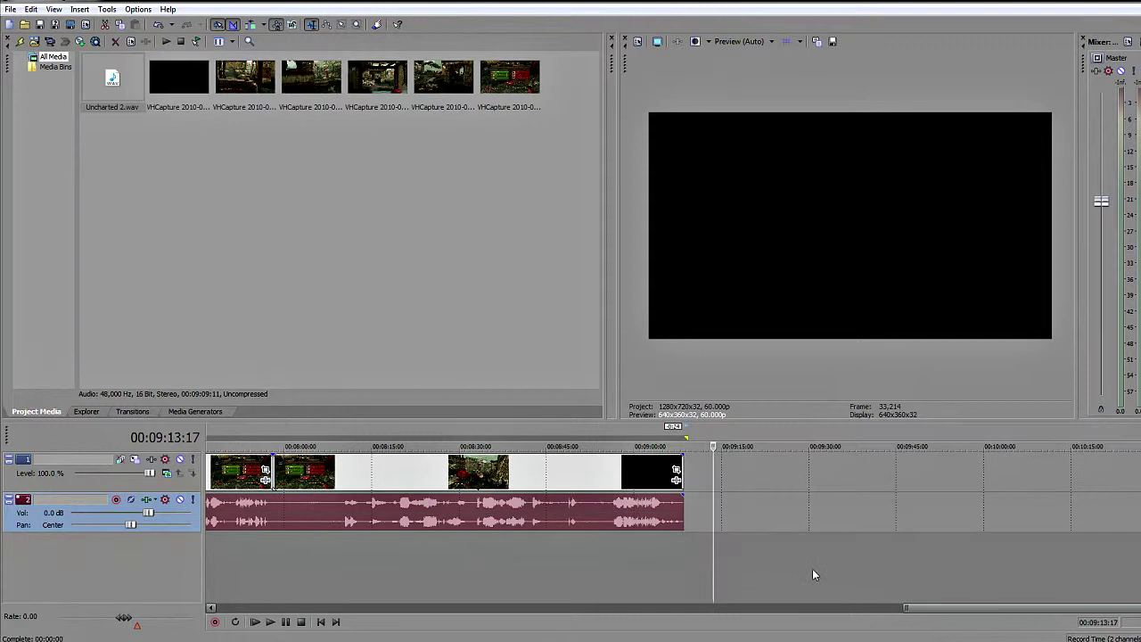
left_click(622, 544)
left_click(639, 573)
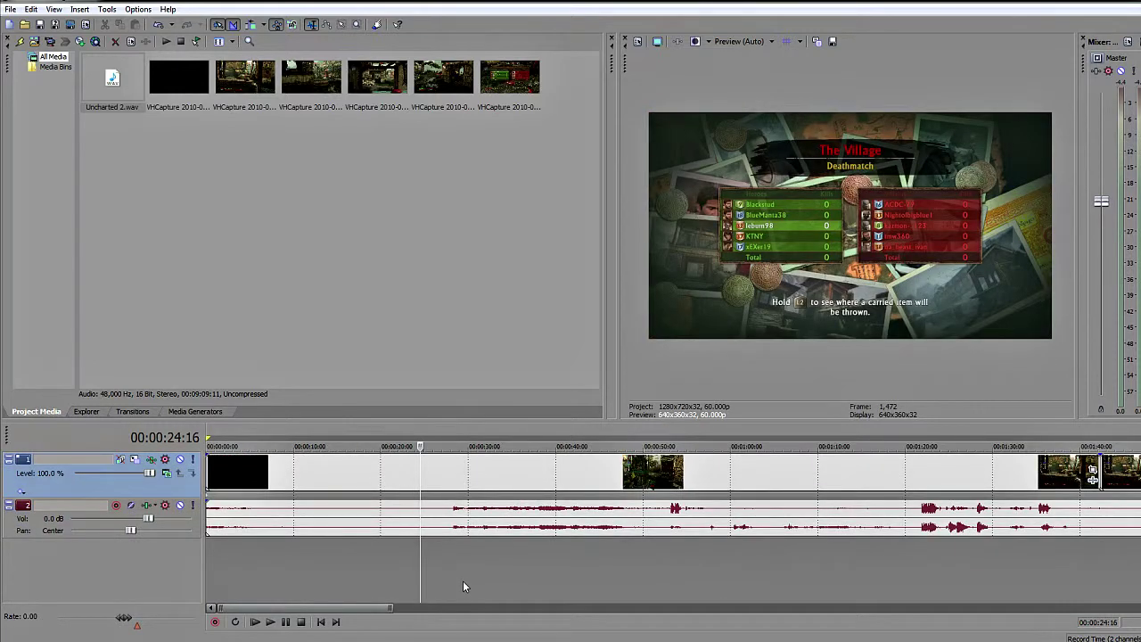
scroll(460, 578, "down", 6)
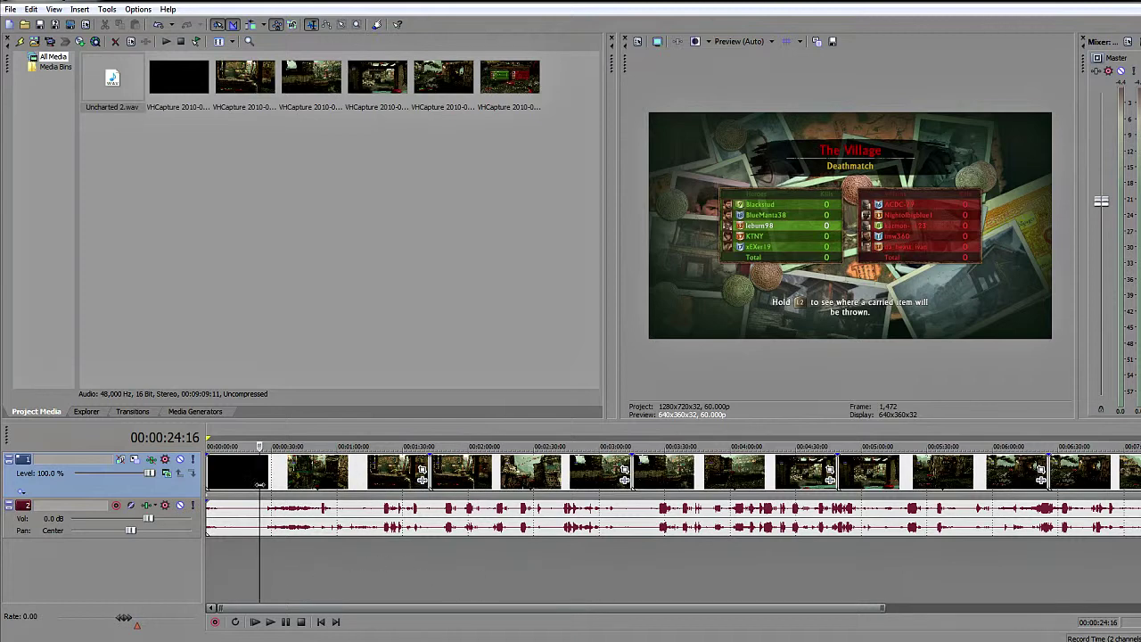
scroll(277, 565, "down", 2)
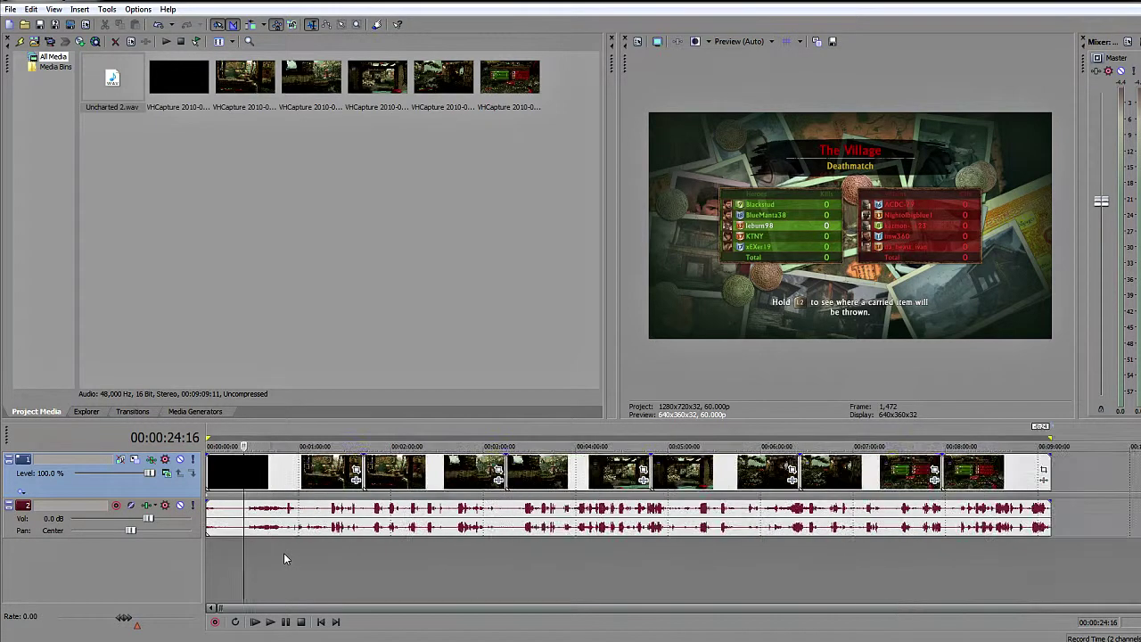
scroll(284, 553, "up", 3)
scroll(285, 550, "down", 2)
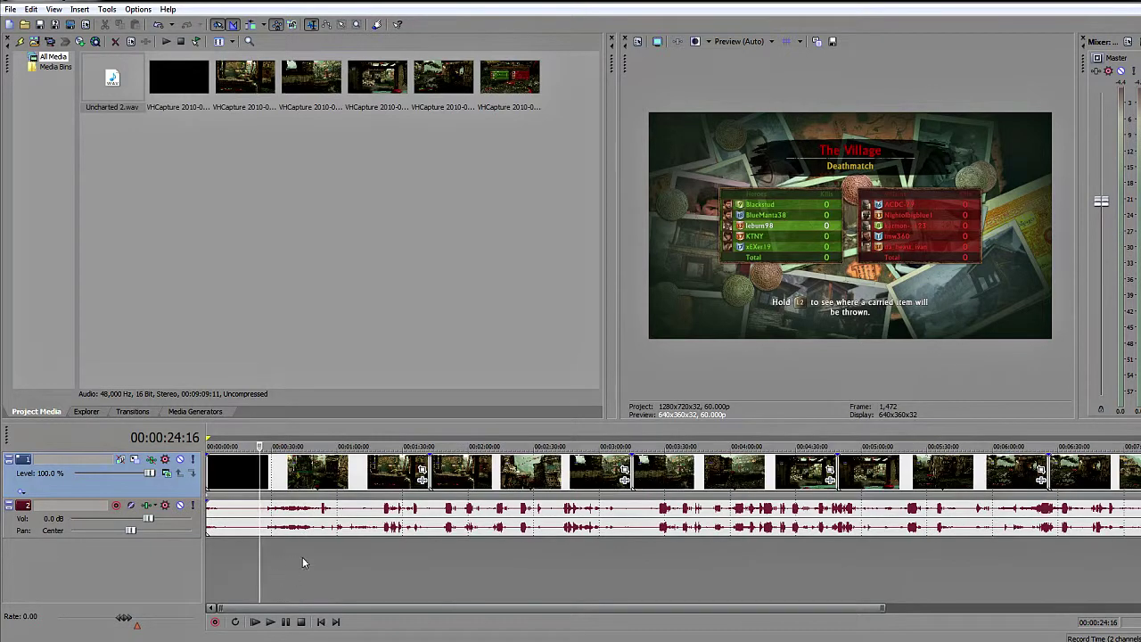
scroll(379, 573, "up", 3)
scroll(380, 568, "down", 3)
scroll(380, 568, "up", 3)
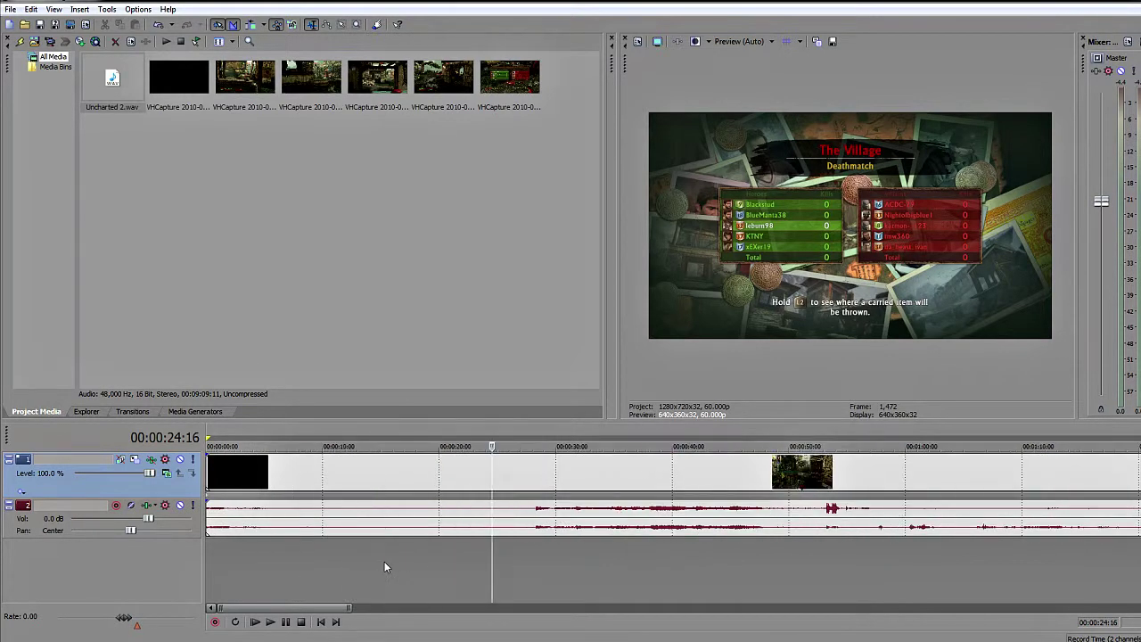
scroll(385, 567, "down", 2)
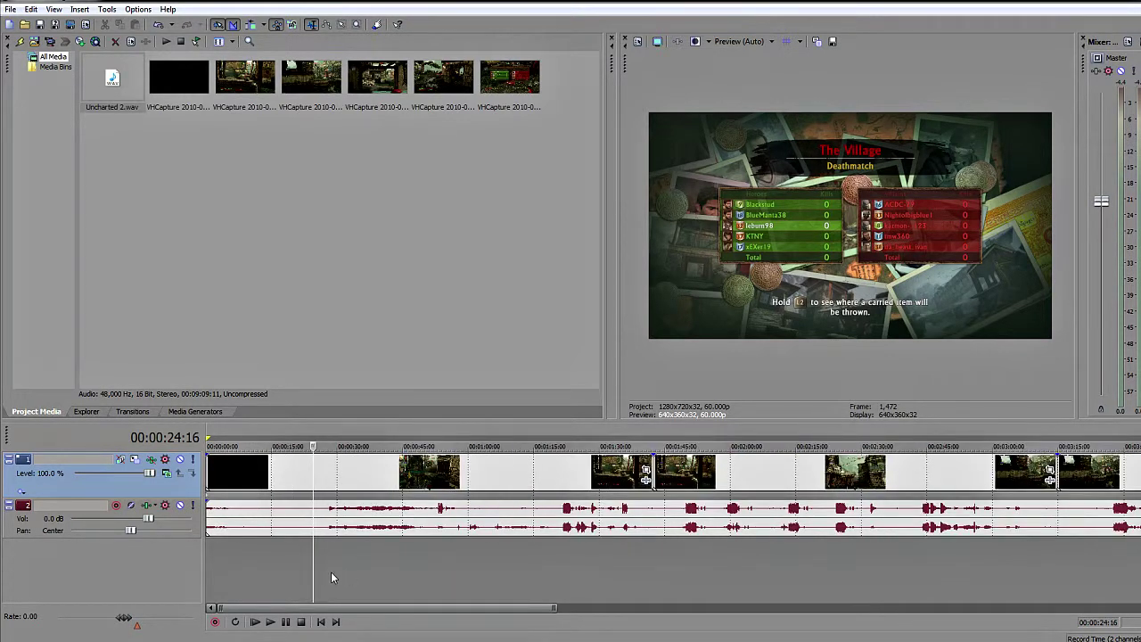
scroll(322, 557, "up", 1)
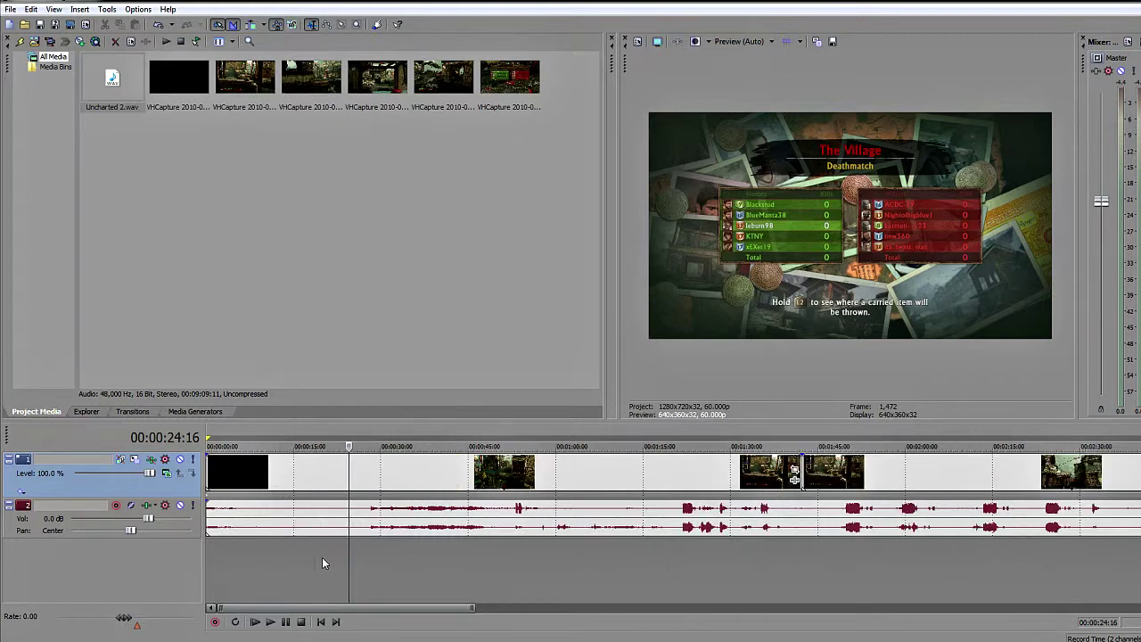
scroll(322, 558, "down", 2)
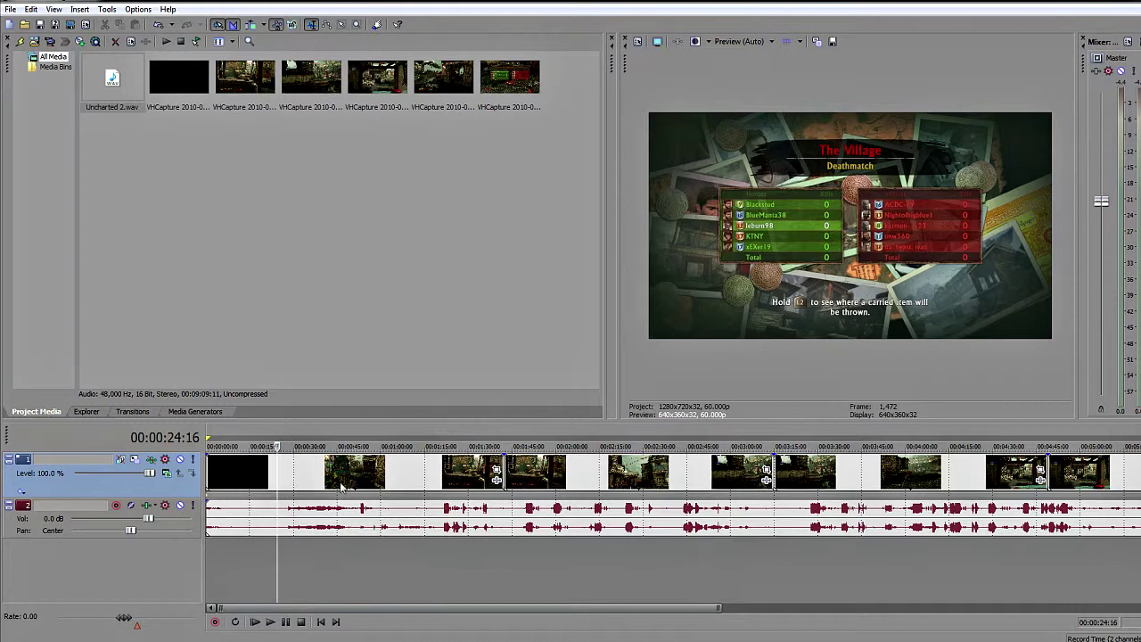
Step: Select all events and apply Switches > Disable Resample to them
left_click(294, 472)
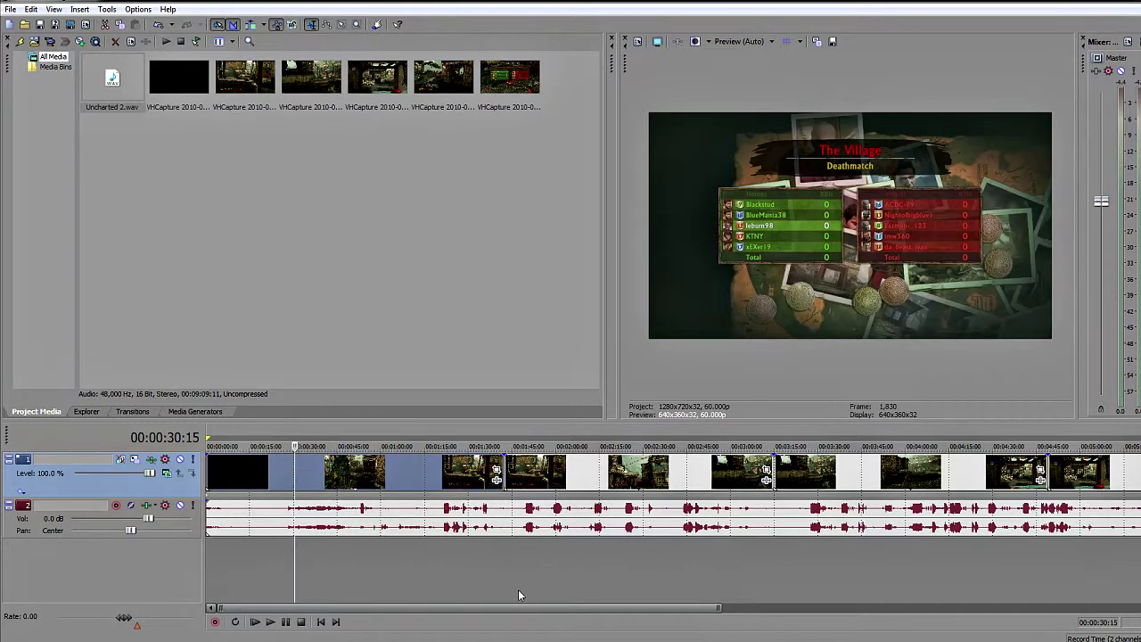
left_click_drag(539, 607, 990, 615)
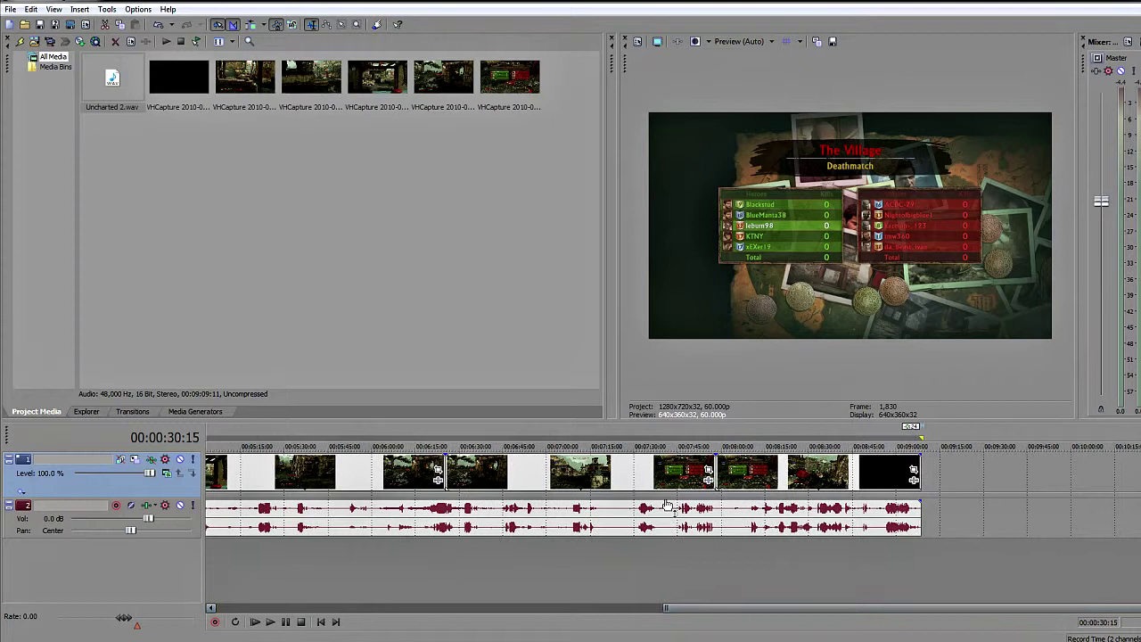
left_click(887, 466, "shift")
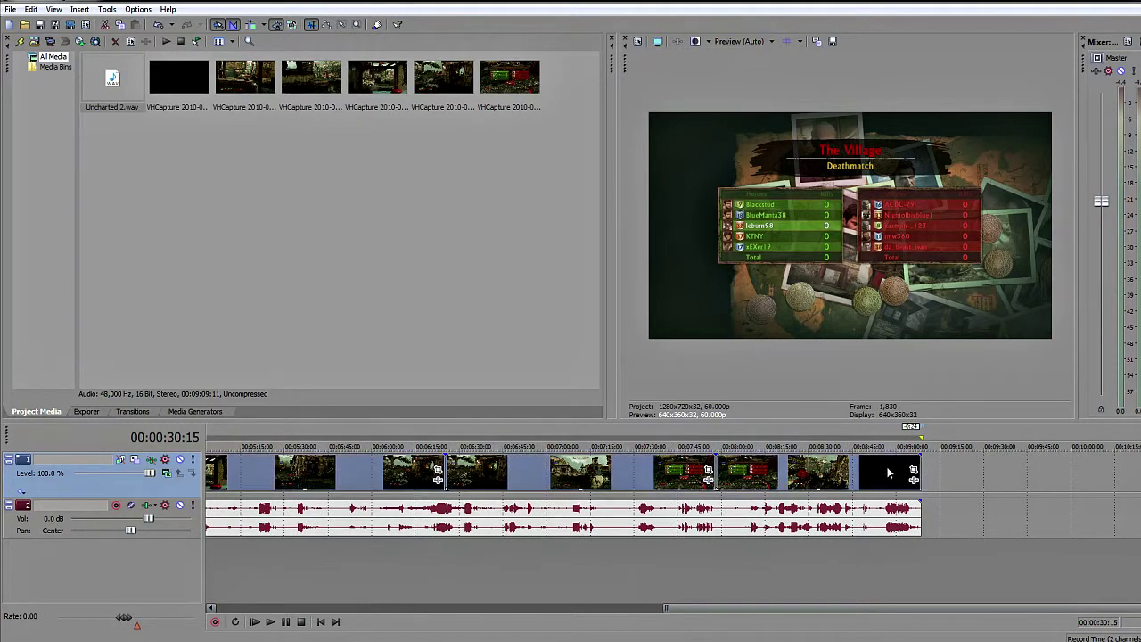
double_click(677, 607)
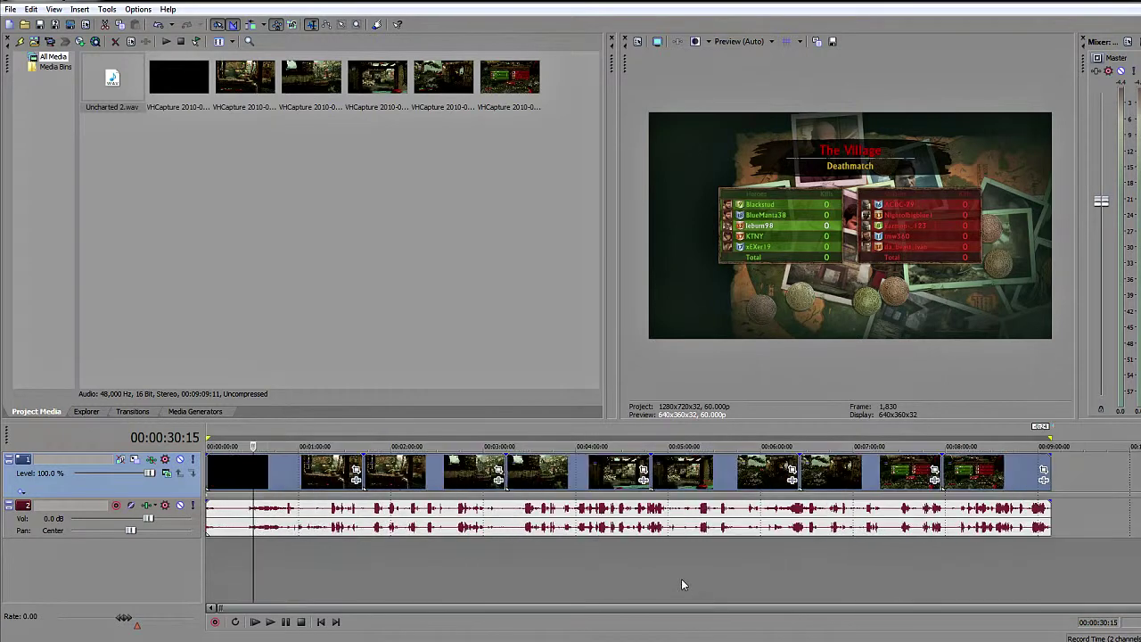
right_click(287, 473)
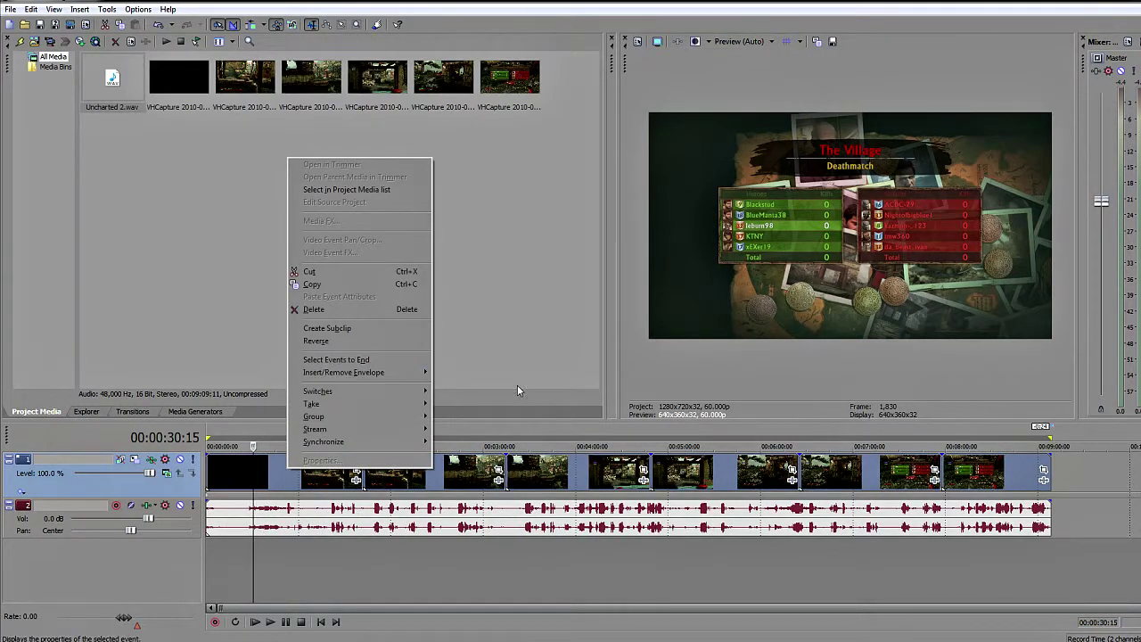
mouse_move(415, 391)
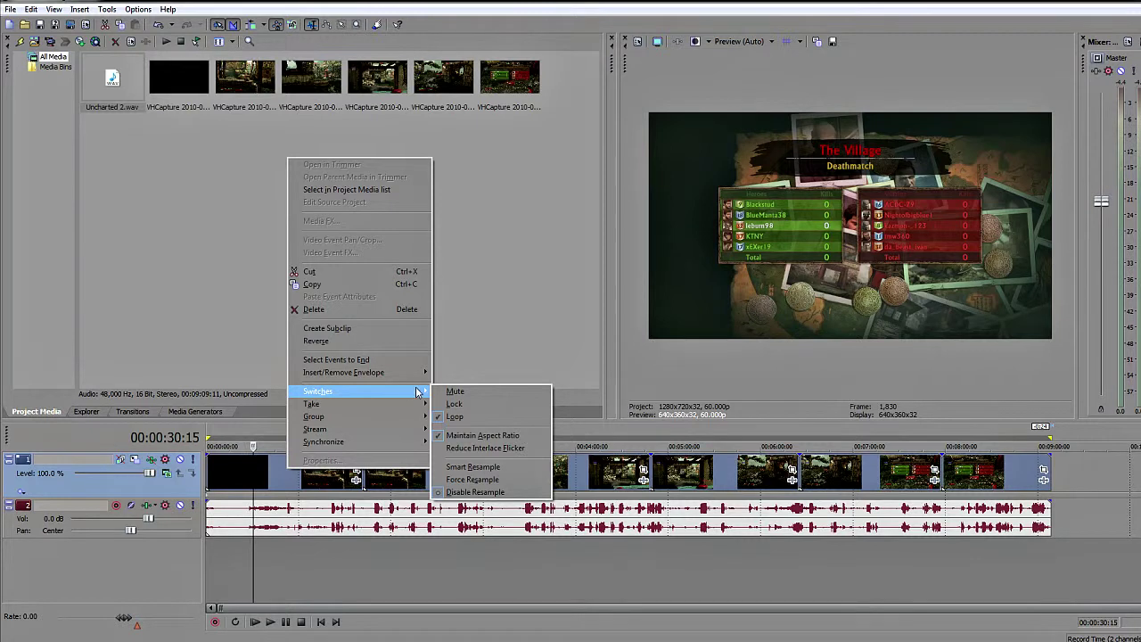
left_click(526, 499)
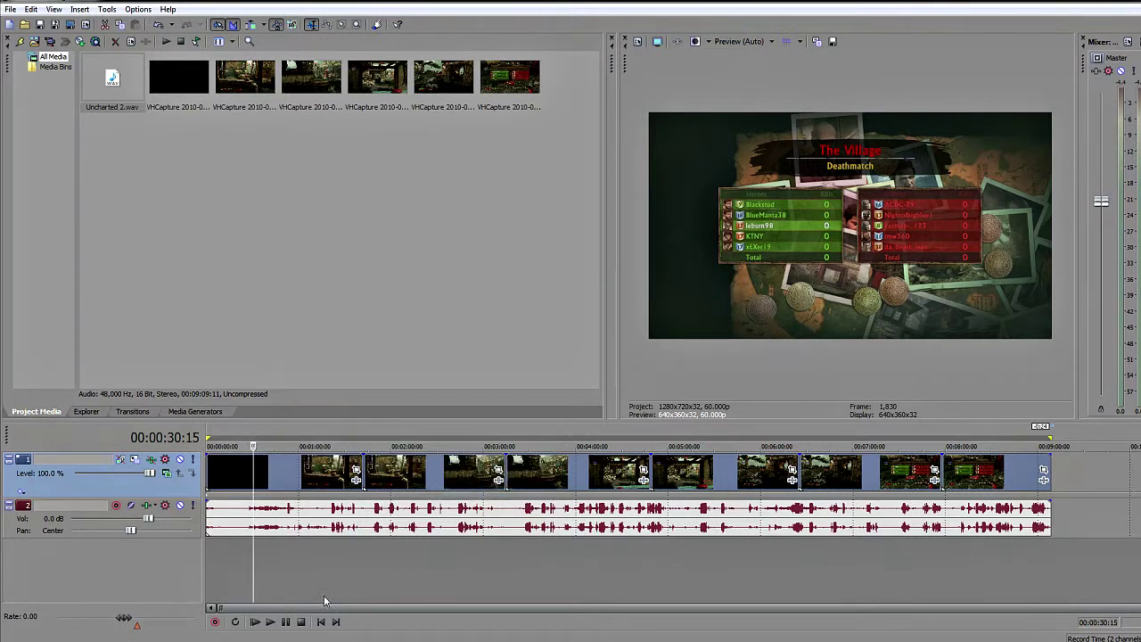
Step: In Render As, choose Windows Media Video V11 (*.wmv) with the 720p_10M_YouTube template
left_click(240, 583)
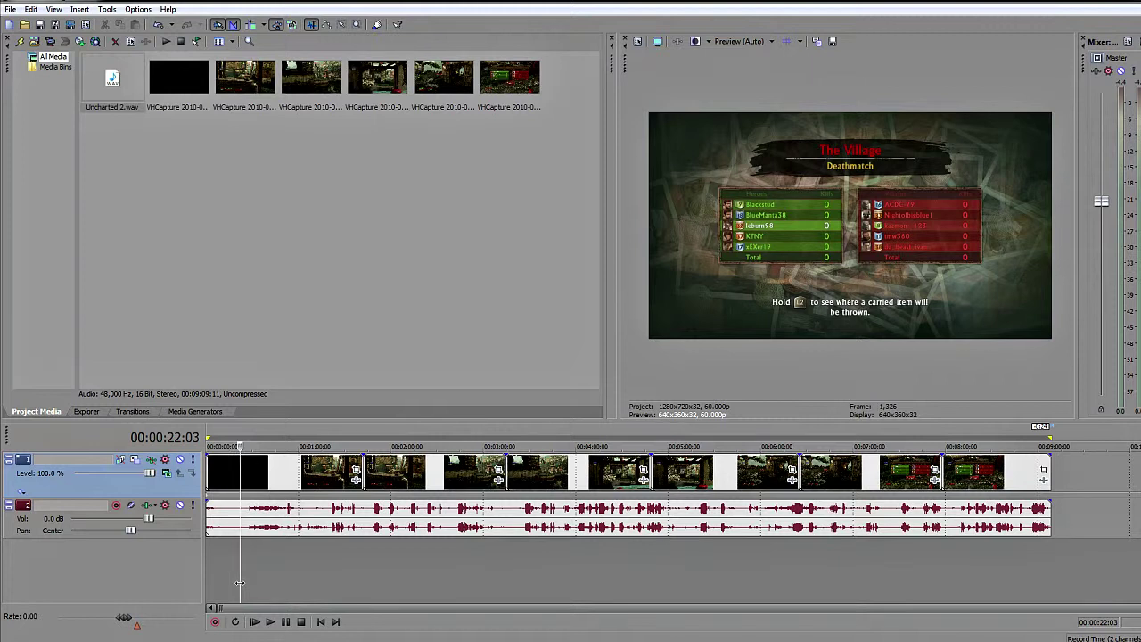
left_click(12, 10)
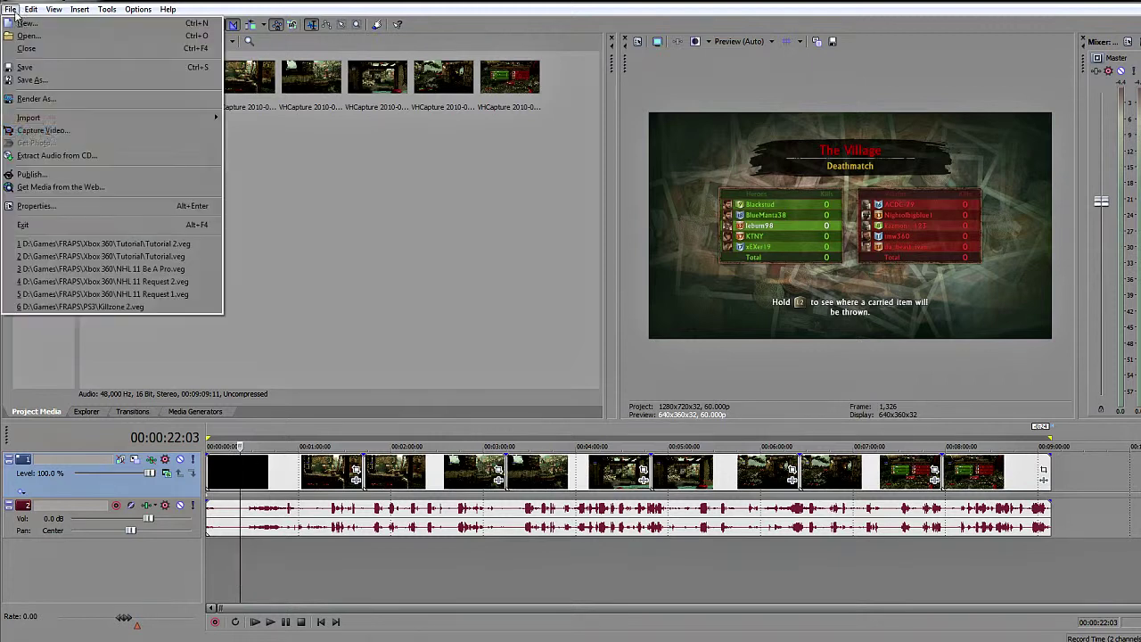
left_click(61, 98)
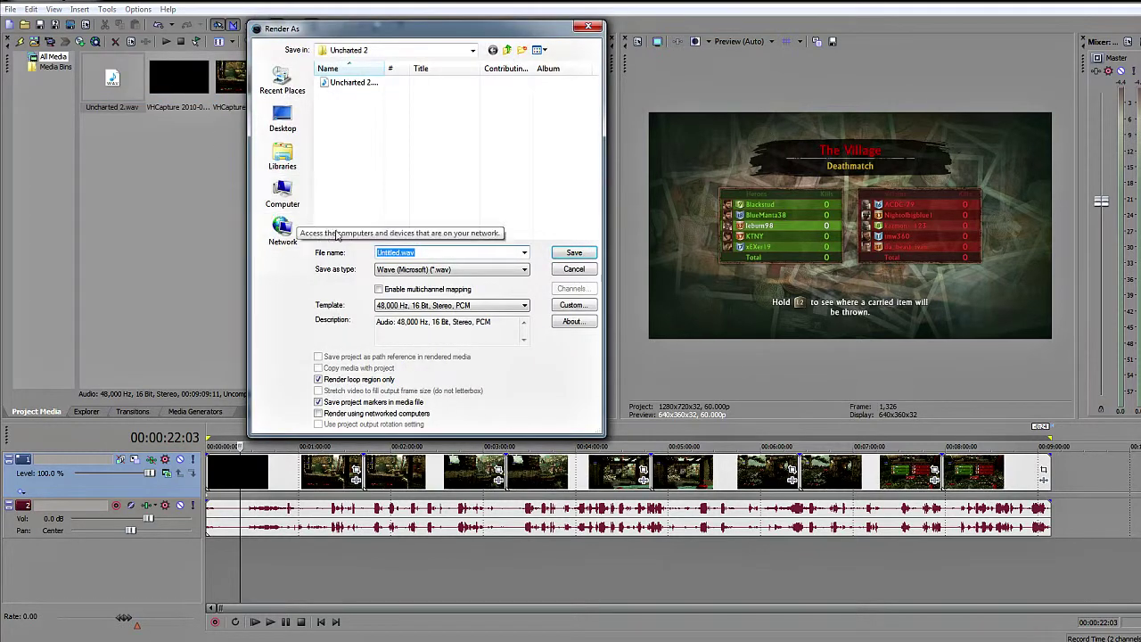
left_click(525, 269)
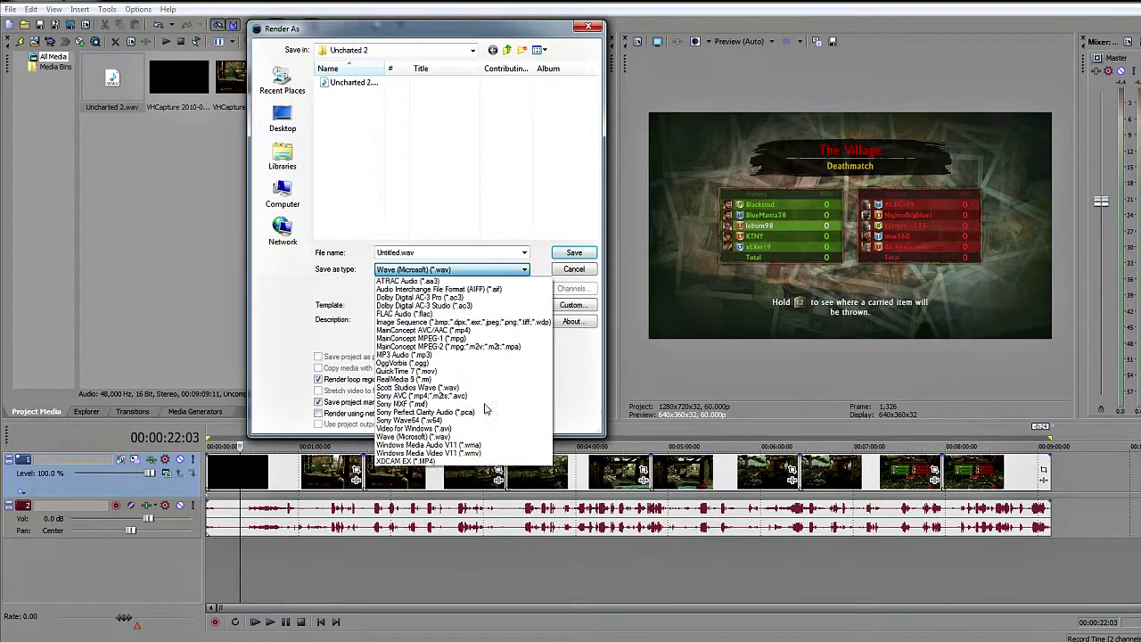
left_click(449, 454)
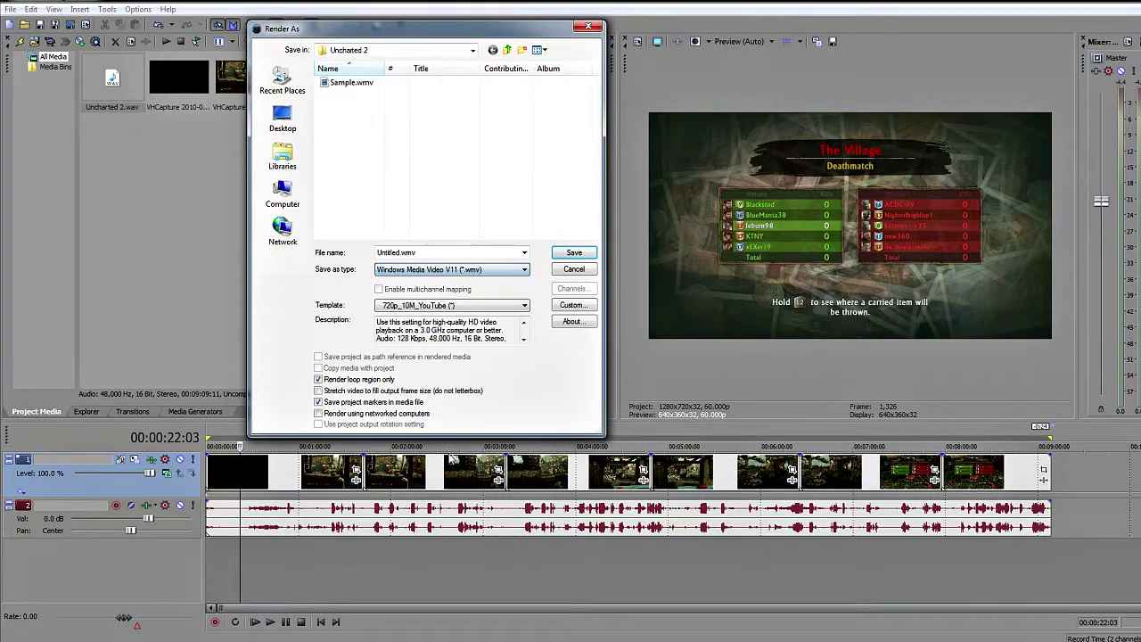
left_click(525, 305)
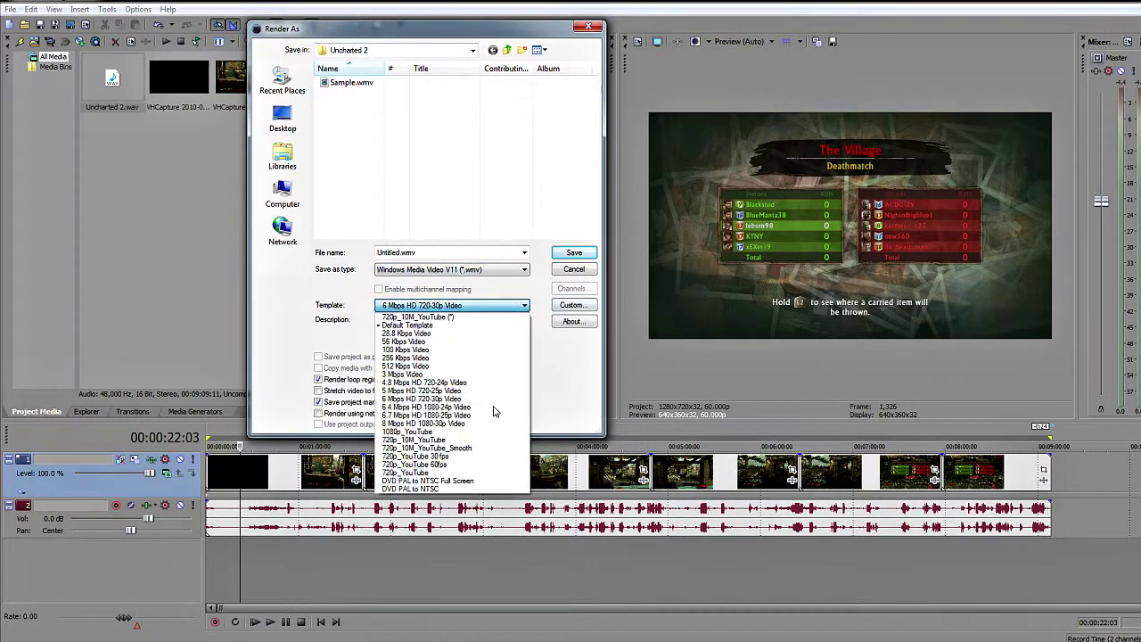
left_click(448, 441)
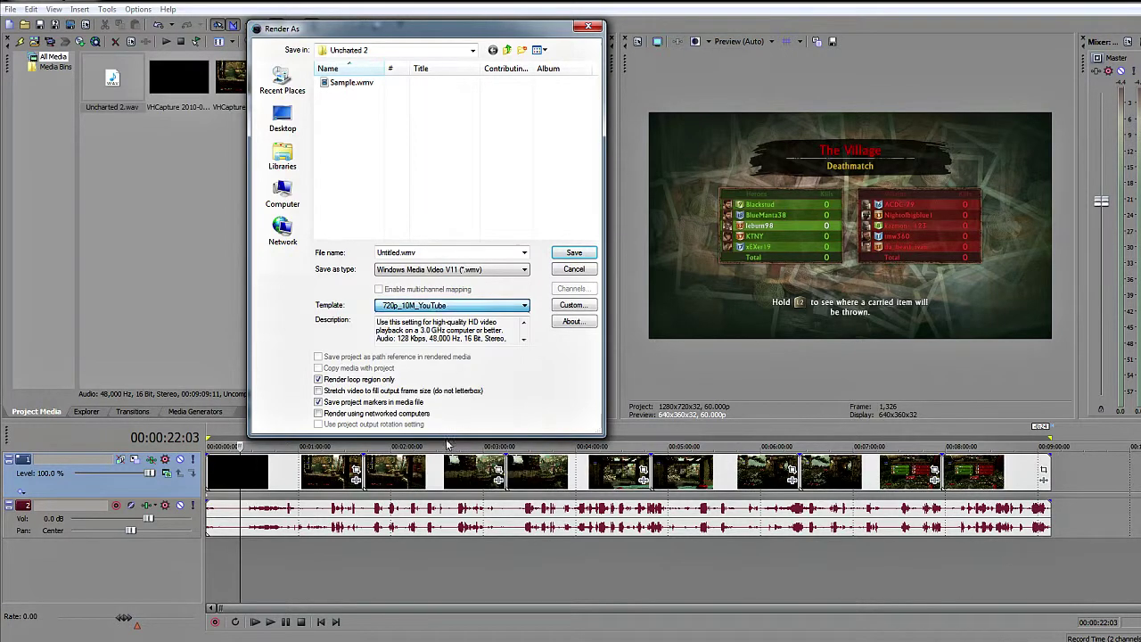
Step: Customize the 720p_10M_YouTube template, setting the Internet/LAN target bit rate to 58
left_click(575, 305)
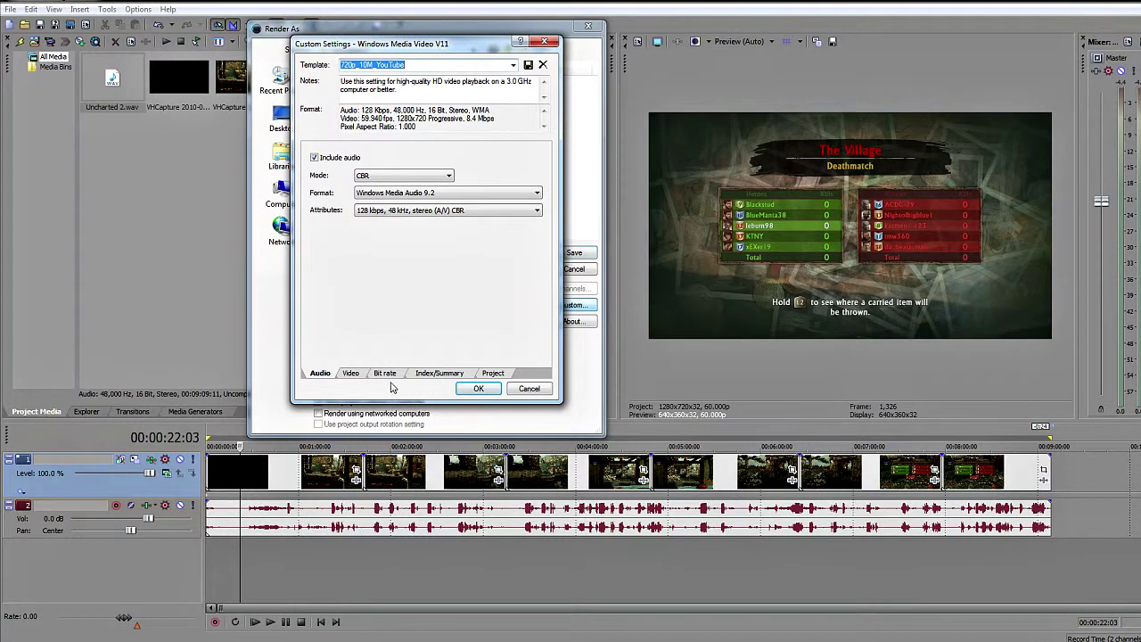
left_click(351, 373)
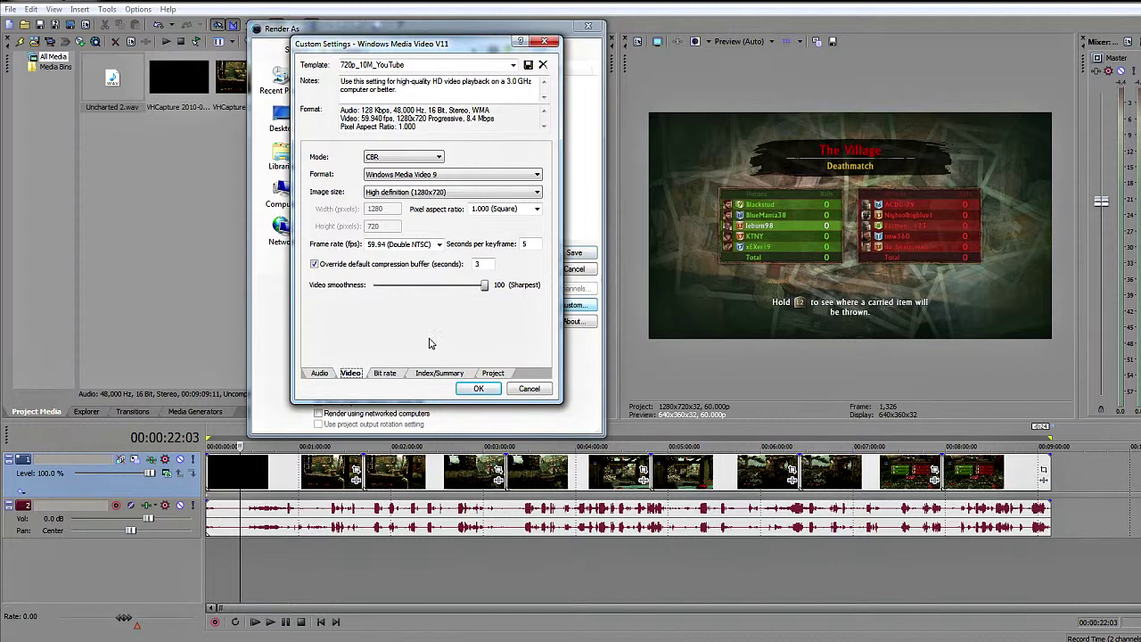
left_click(383, 374)
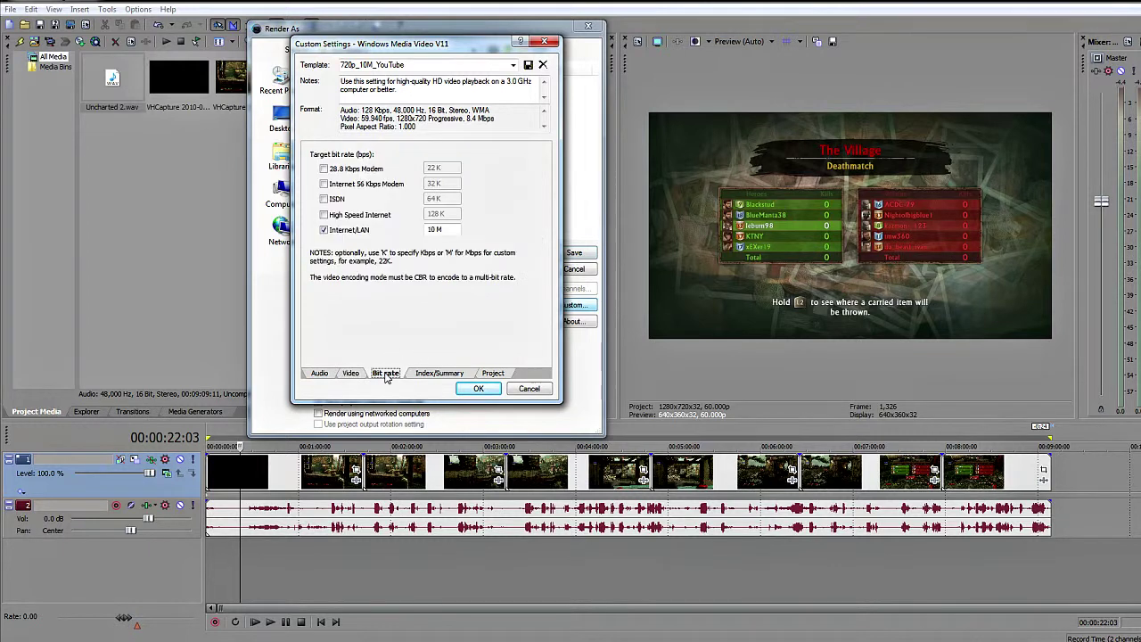
left_click(435, 229)
type("58")
Step: Confirm Best quality video and 128 kbps 48 kHz stereo WMA audio, then accept the custom settings
left_click(488, 373)
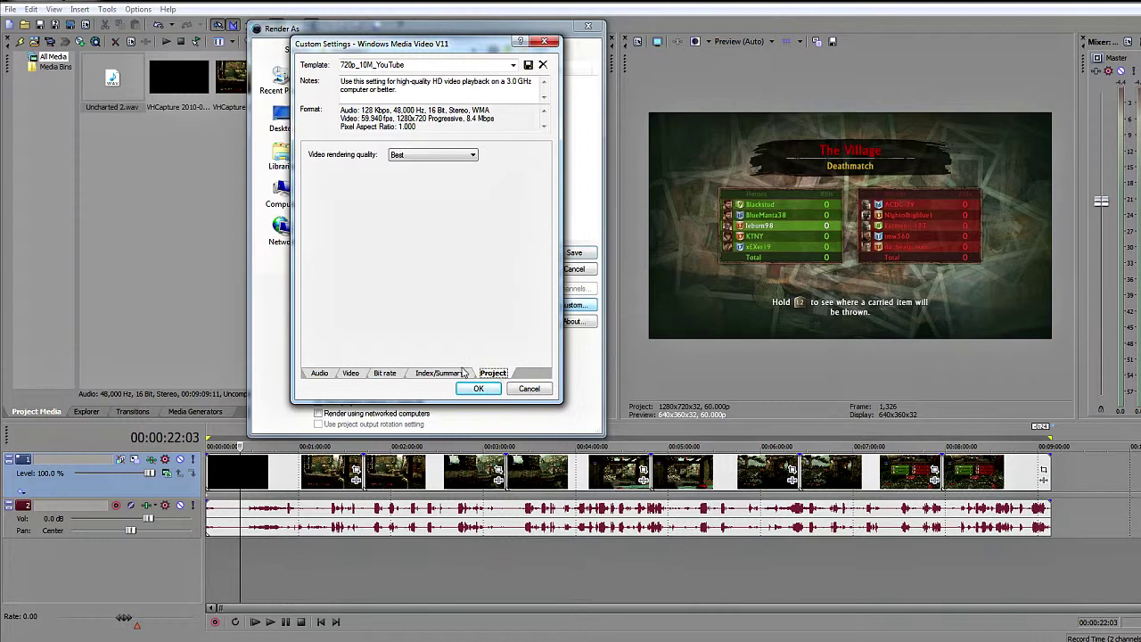
left_click(320, 373)
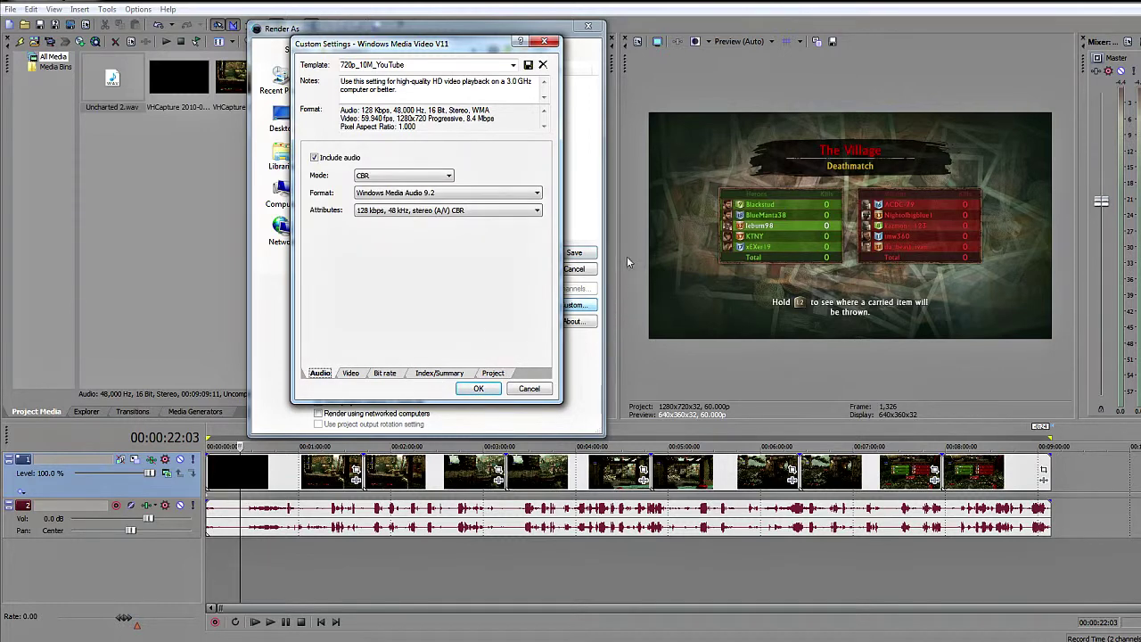
left_click(478, 390)
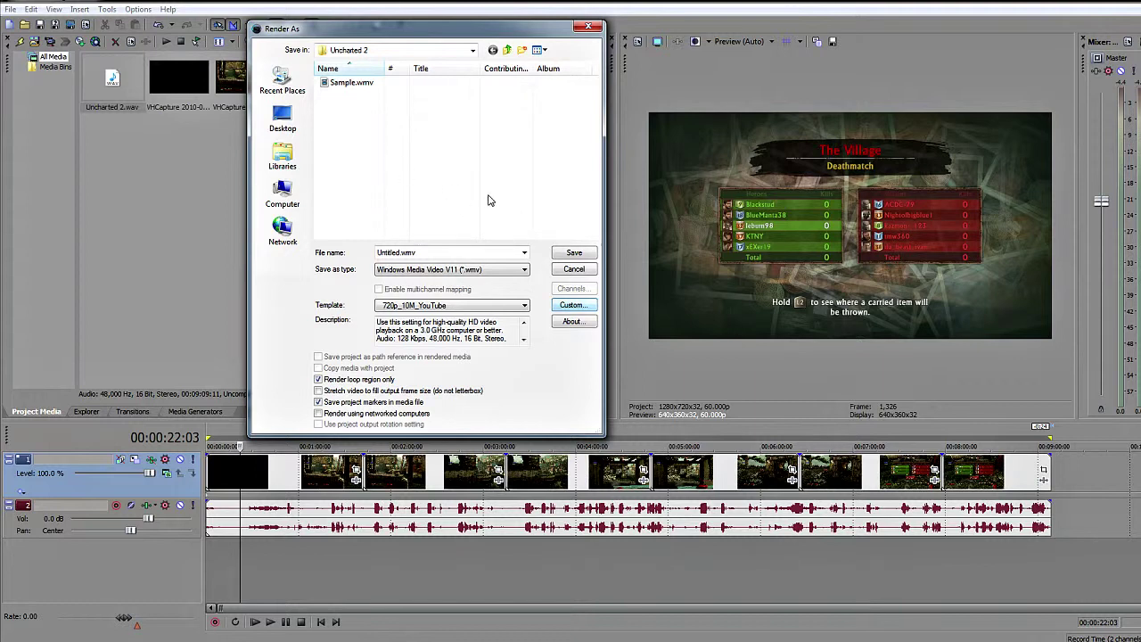
Step: Close the Render As dialog to return to the project timeline
key("Escape")
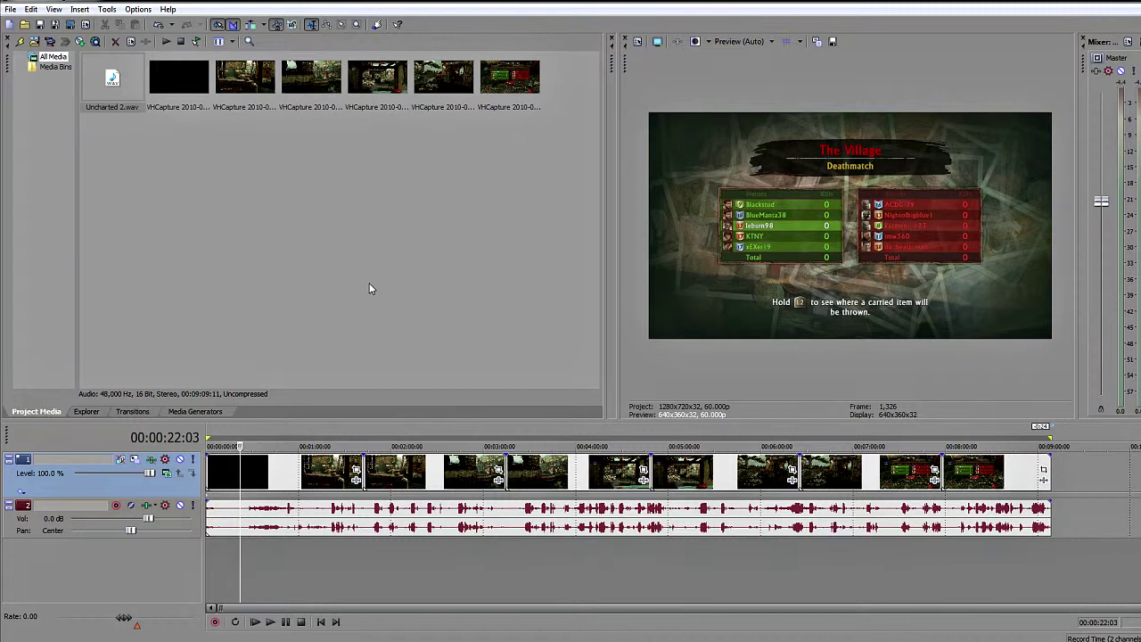